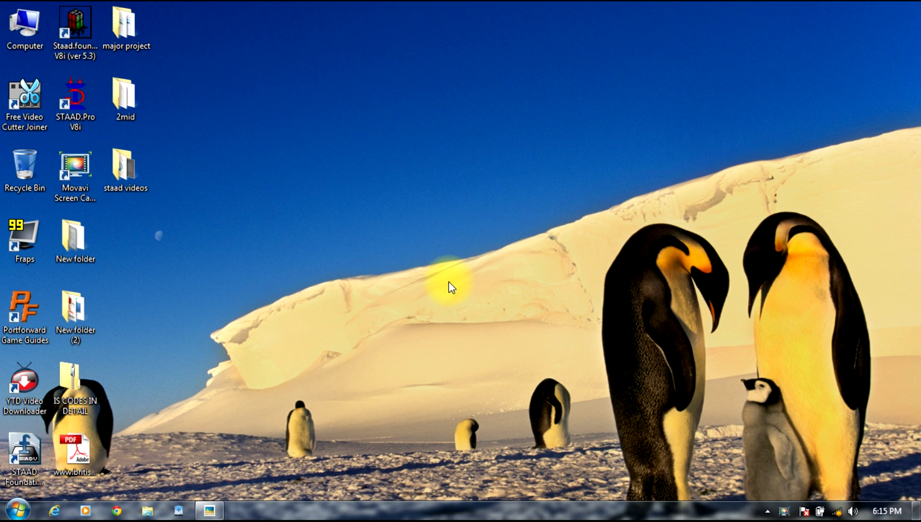
Step: Bring up the sketch photo 20140412_181107.jpg showing the 4 m columns, 5 m beam and loads
click(213, 515)
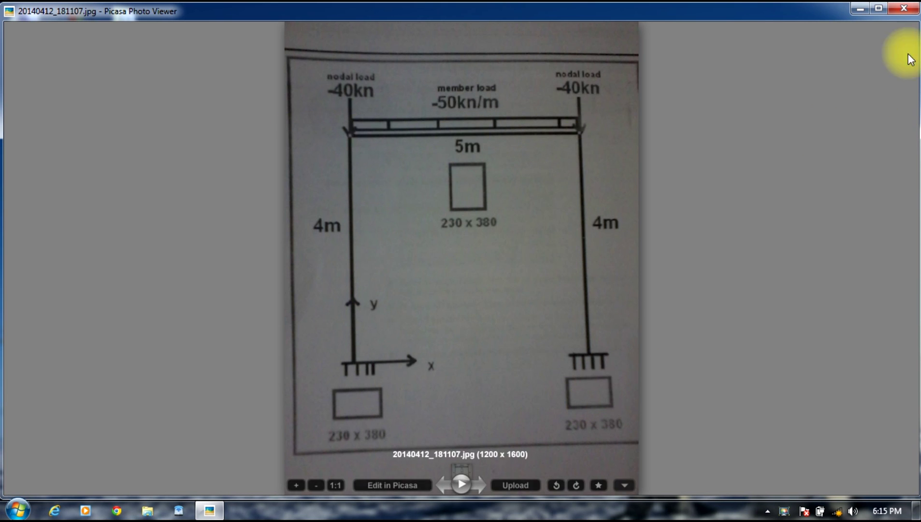
Step: Launch STAAD.Pro and create a new Plane project named 'frame' in Meter and KiloNewton units
click(859, 10)
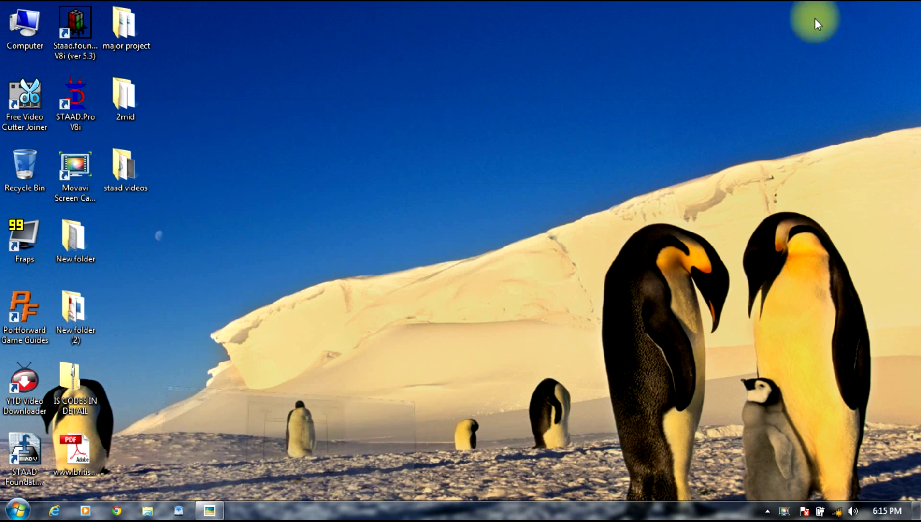
double_click(86, 108)
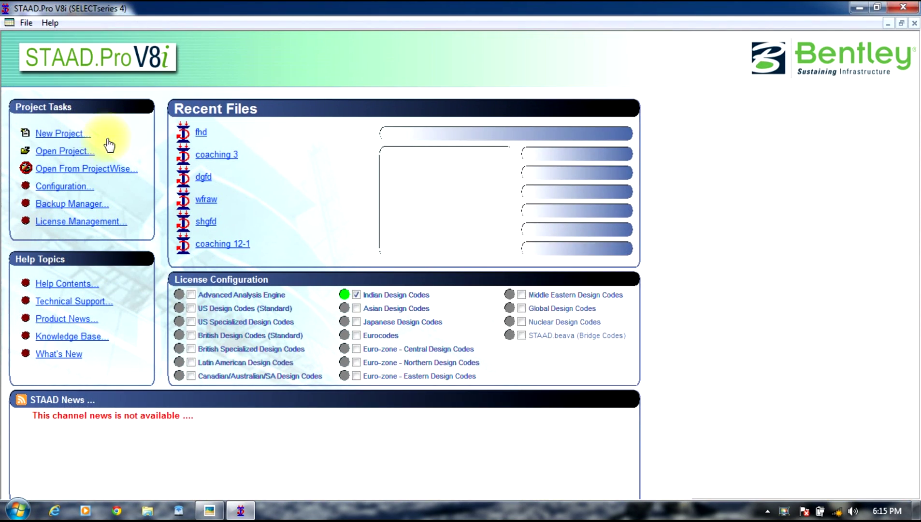
click(68, 136)
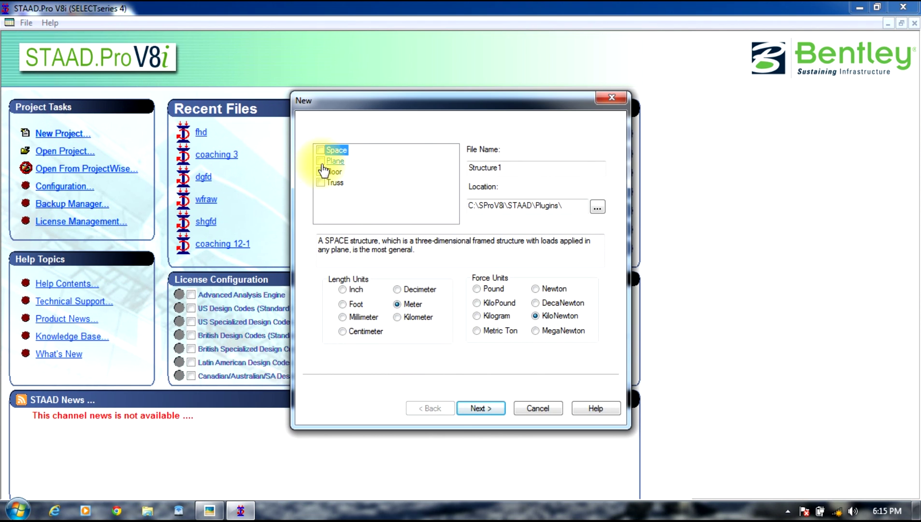
click(323, 163)
double_click(513, 165)
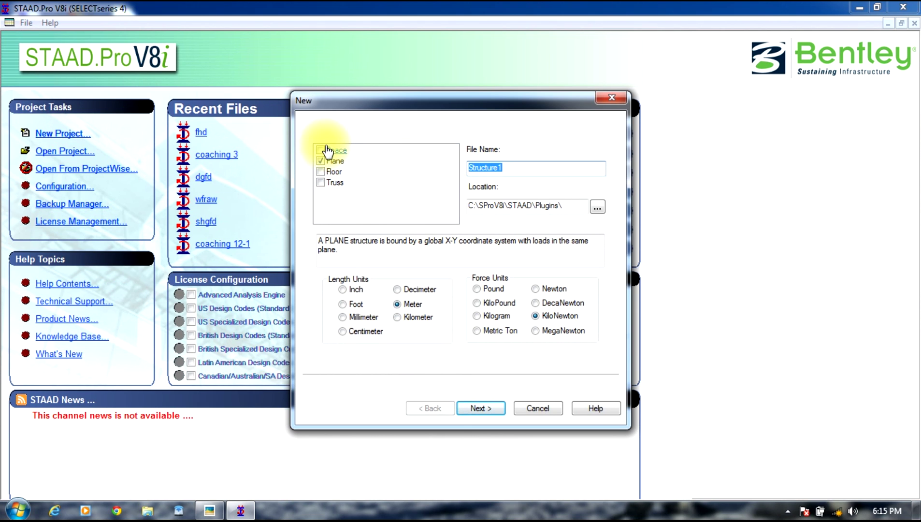
text(frame)
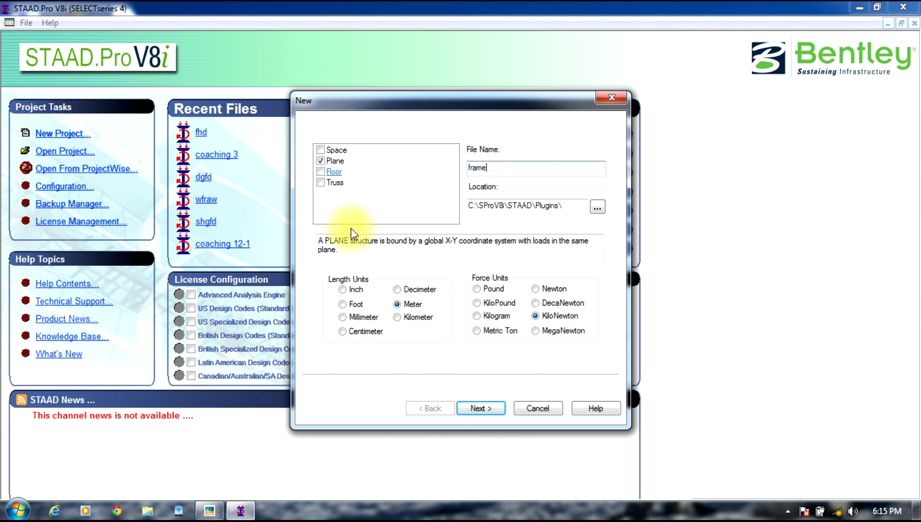
click(465, 406)
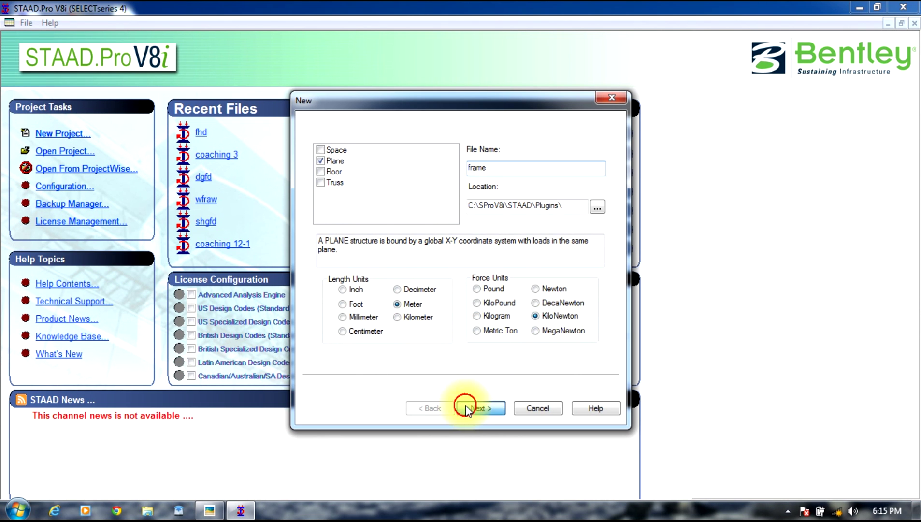
click(472, 413)
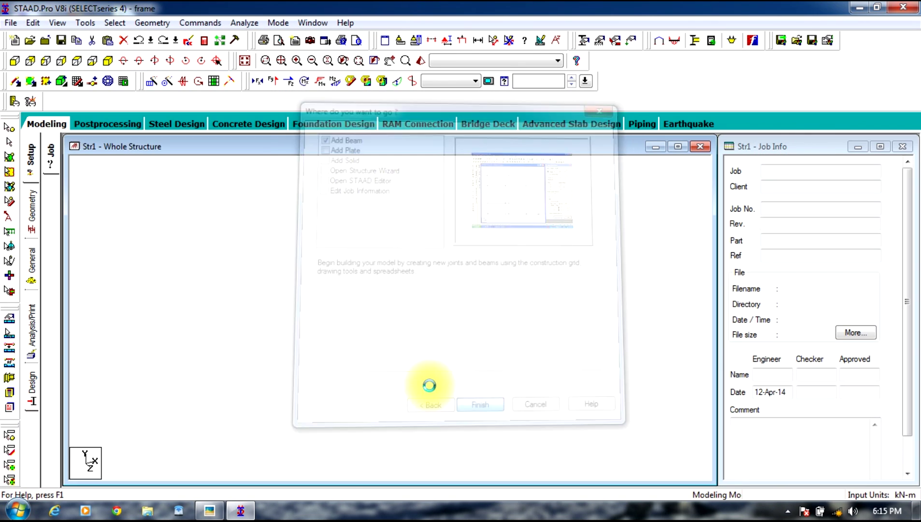
Step: In front elevation, draw nodes (0,0), (0,4), (5,4), (5,0) joined by three beams
click(15, 61)
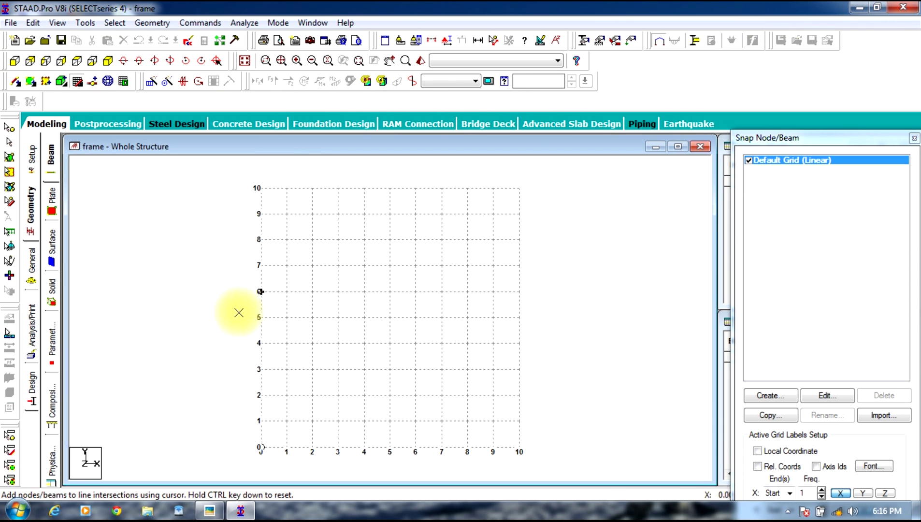
click(209, 512)
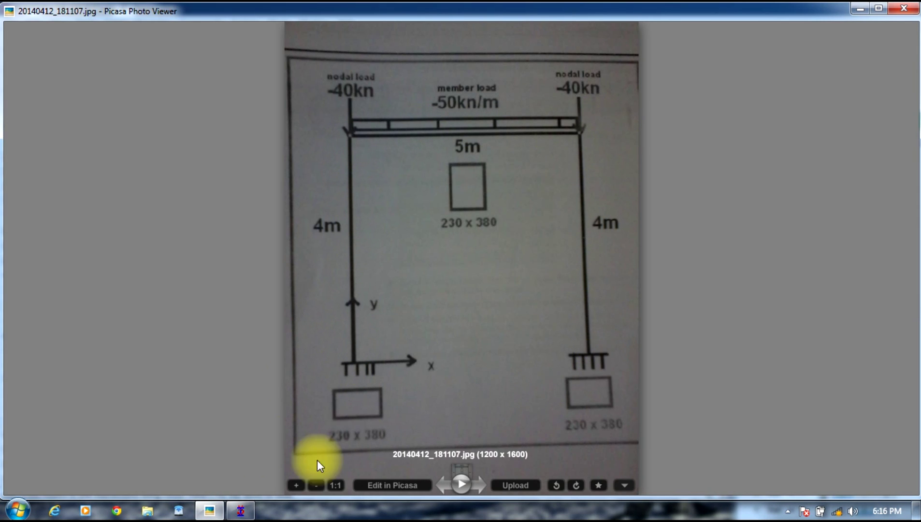
click(240, 510)
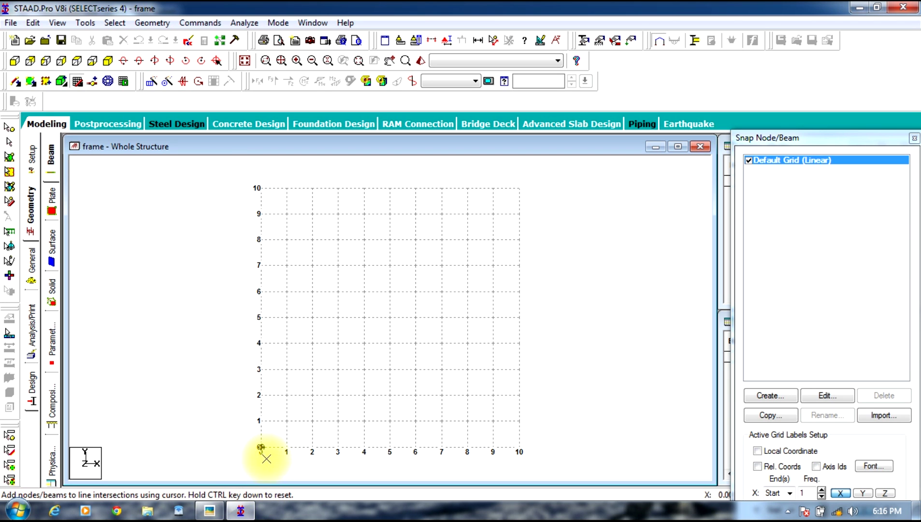
click(260, 343)
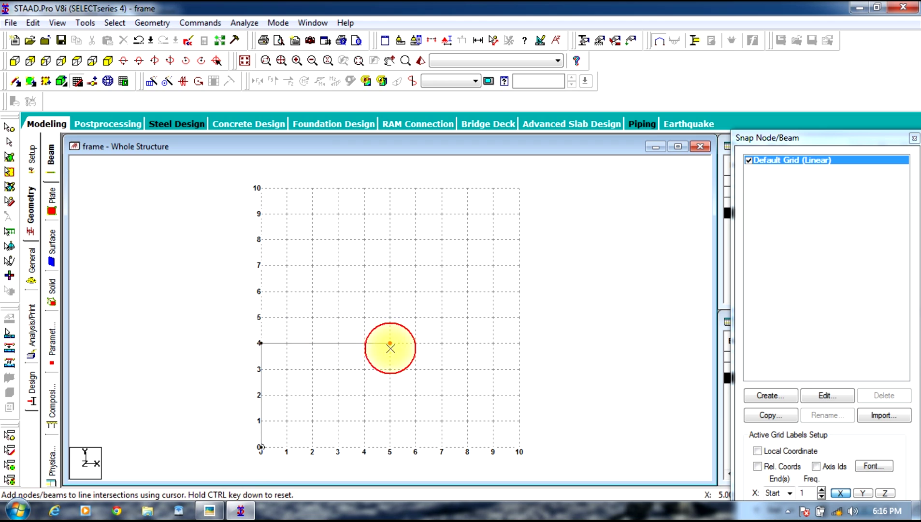
click(391, 347)
click(391, 450)
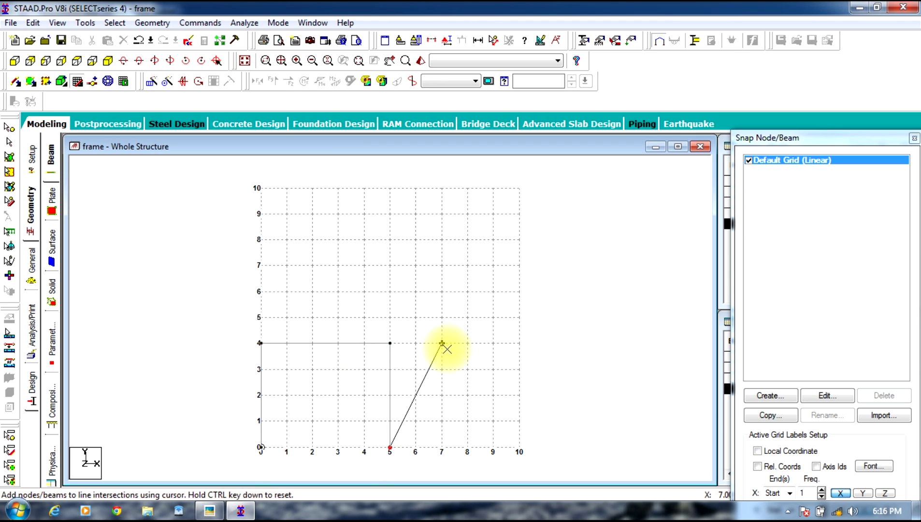
key(Escape)
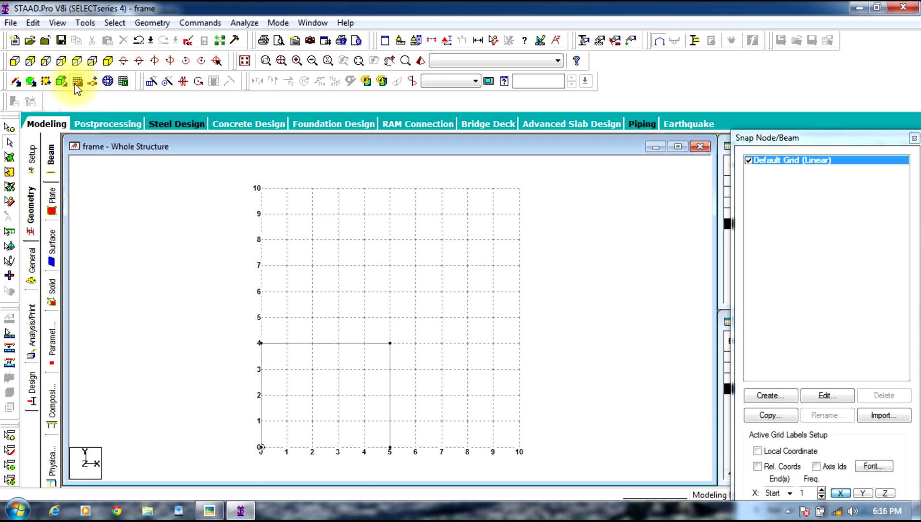
click(76, 81)
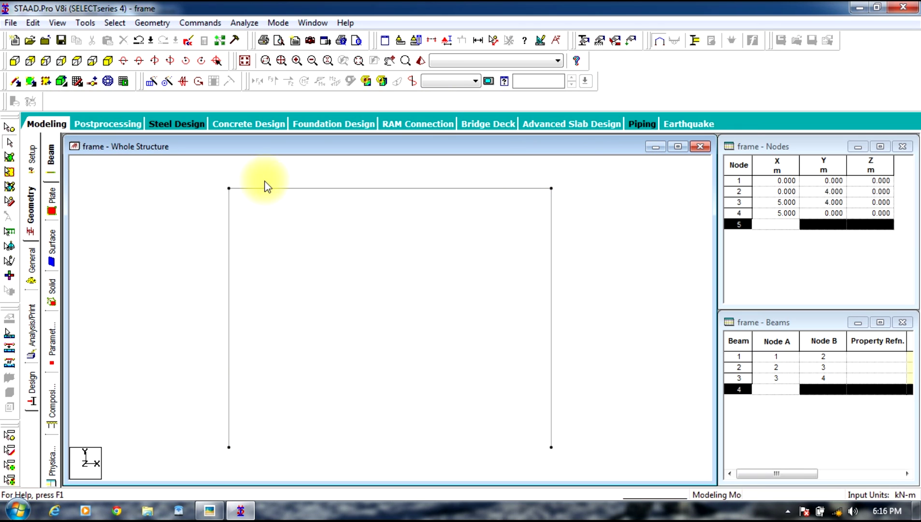
Step: Define a rectangular concrete section with YD 0.38 m and ZD 0.23 m, checking the sketch
click(28, 263)
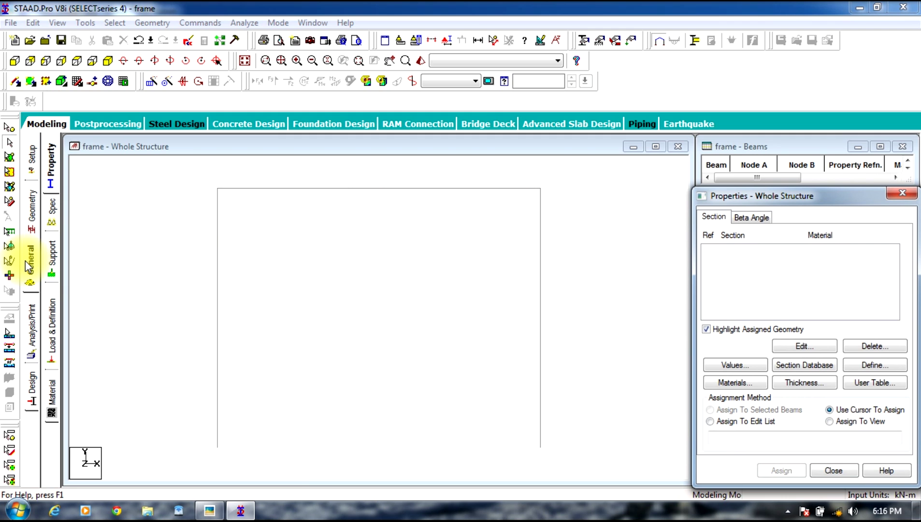
click(859, 366)
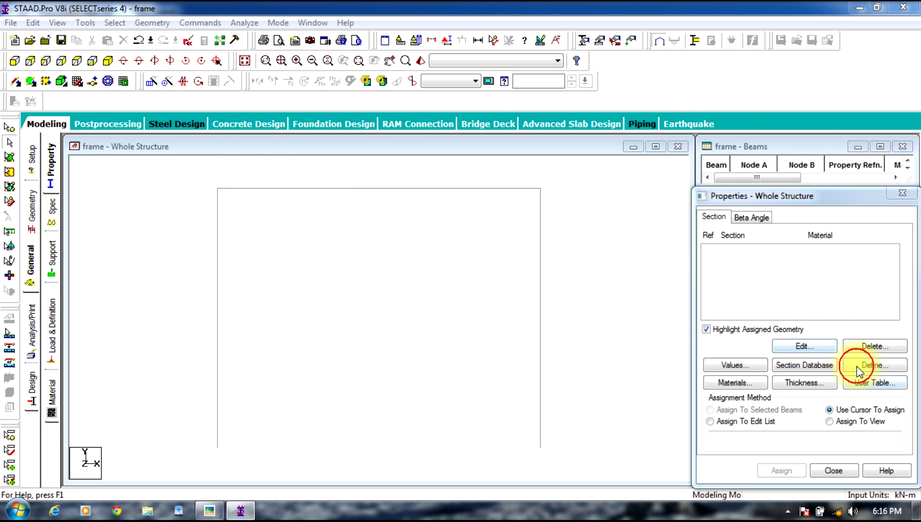
click(268, 150)
click(526, 213)
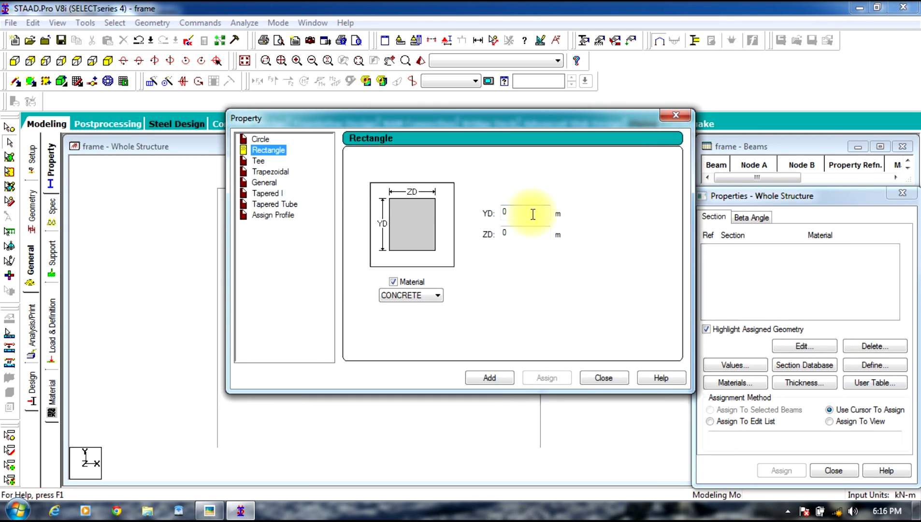
click(436, 227)
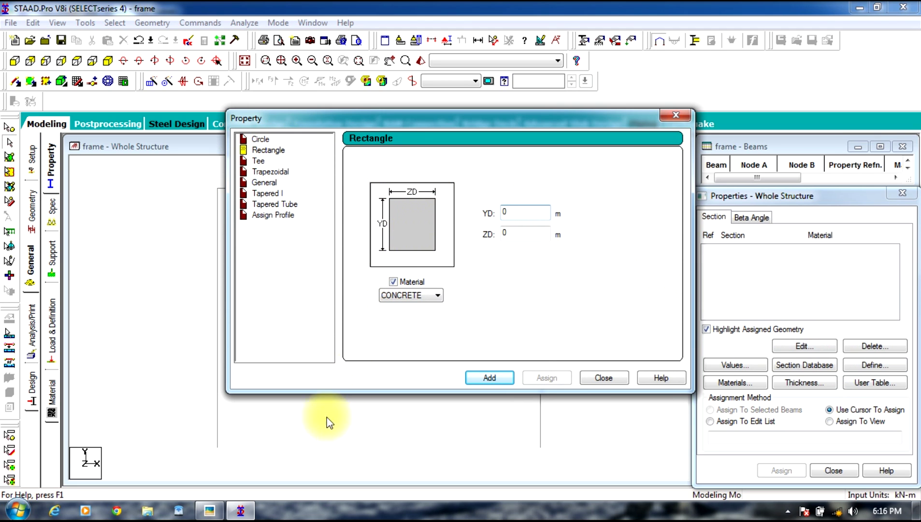
click(215, 509)
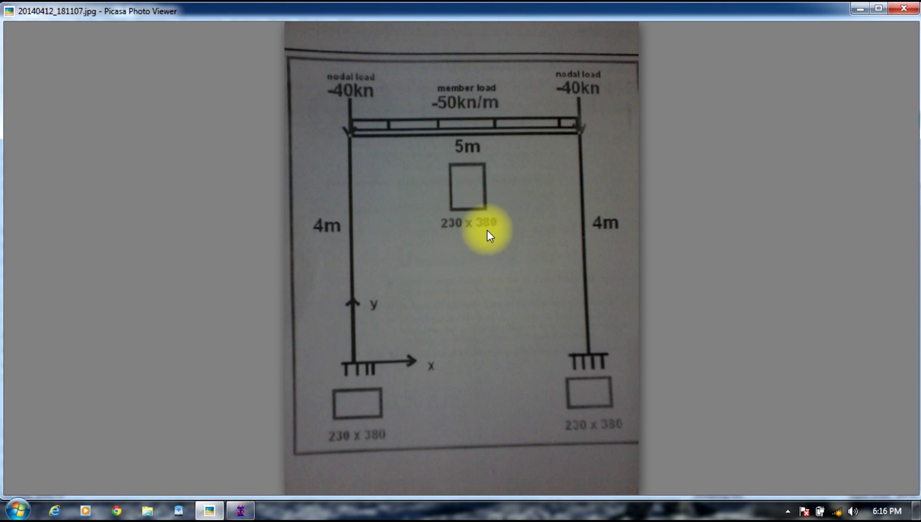
mouse_move(268, 482)
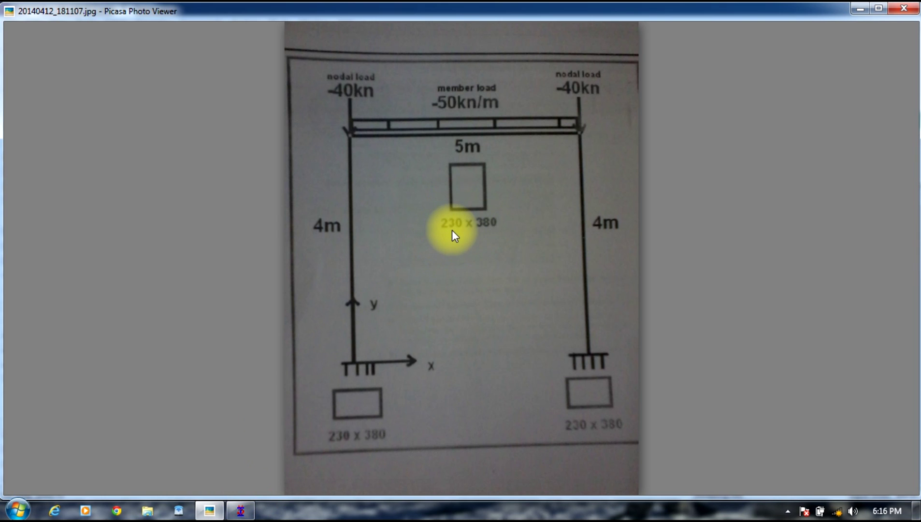
mouse_move(242, 507)
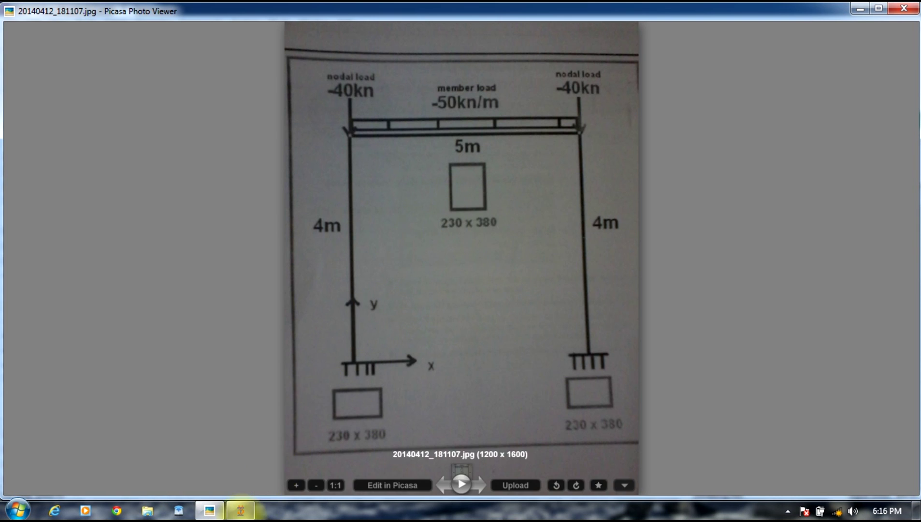
click(241, 510)
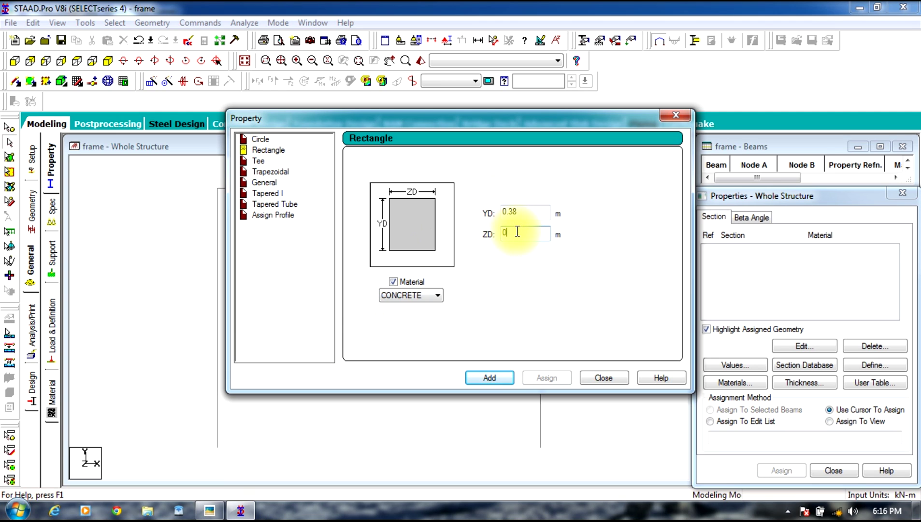
text(23)
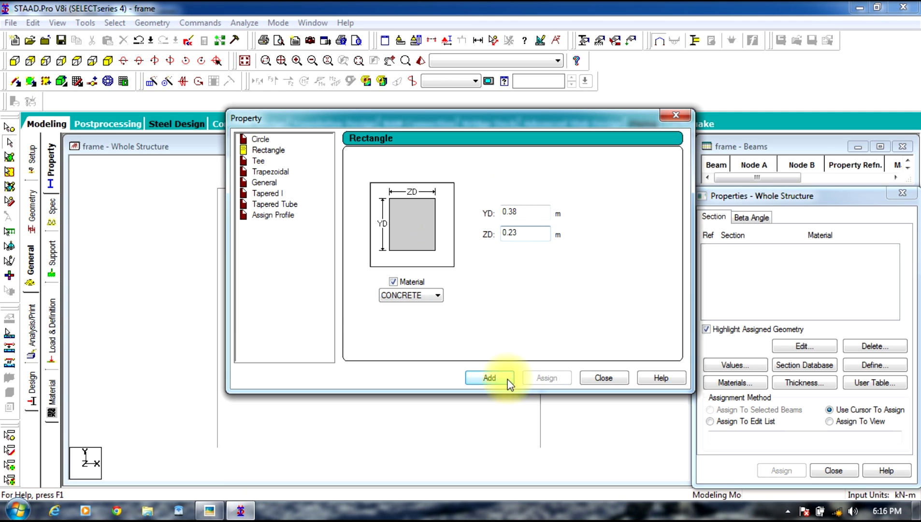
click(504, 380)
click(592, 377)
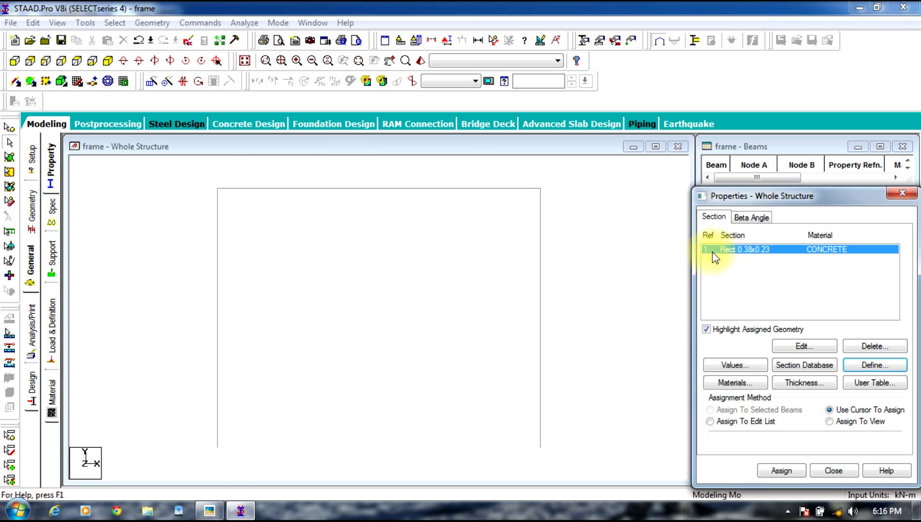
Step: Assign the Rect 0.38x0.23 section to all three frame members
click(574, 193)
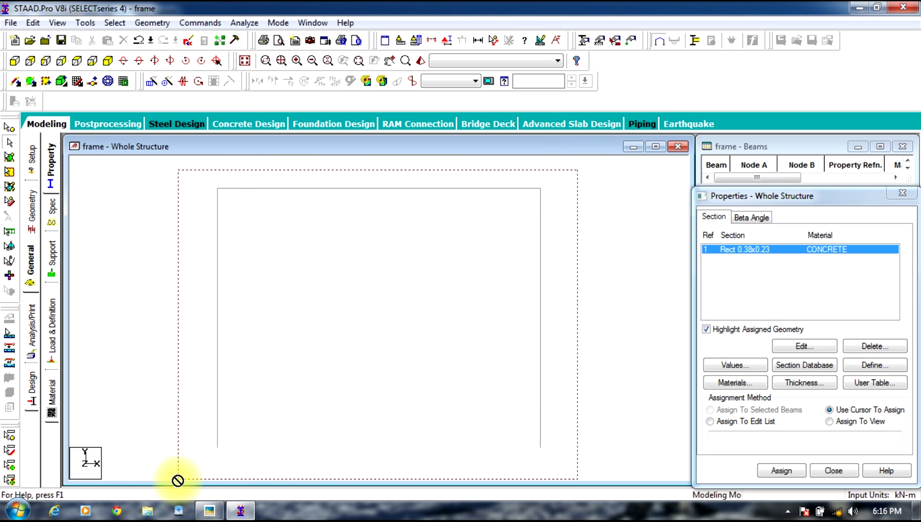
key(ctrl+a)
click(781, 468)
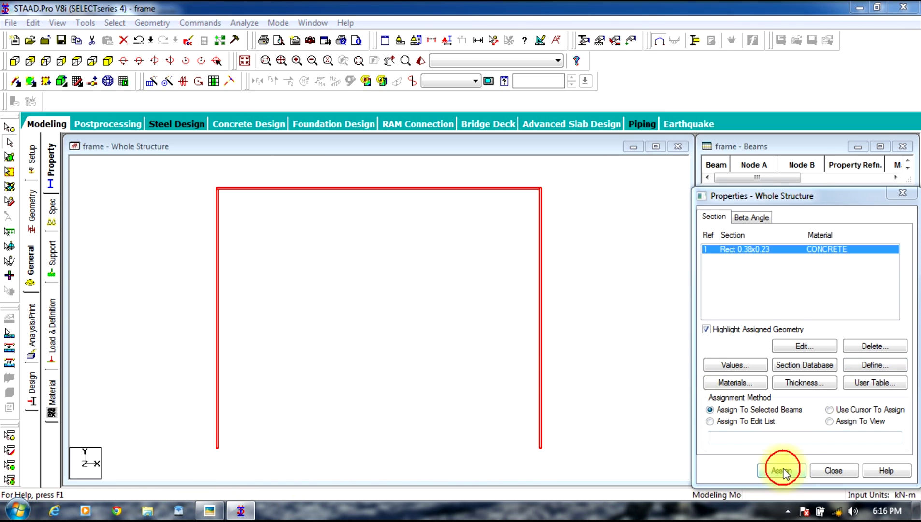
click(753, 370)
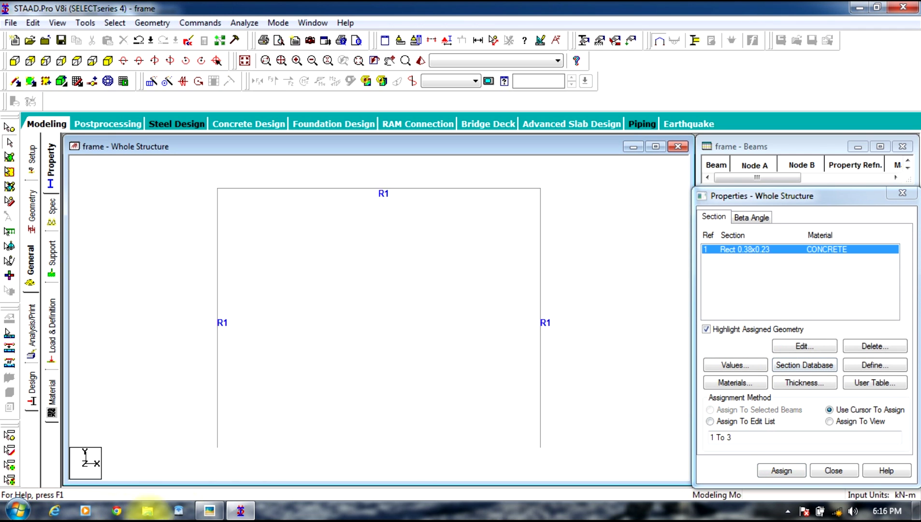
Step: Review the frame sketch in a movable window, then minimize Picasa to reveal the model
click(209, 510)
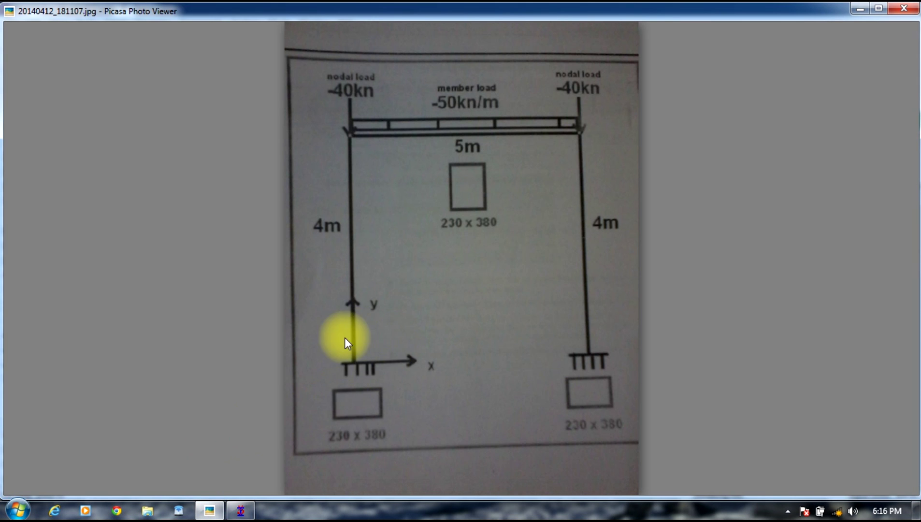
drag(344, 337, 325, 396)
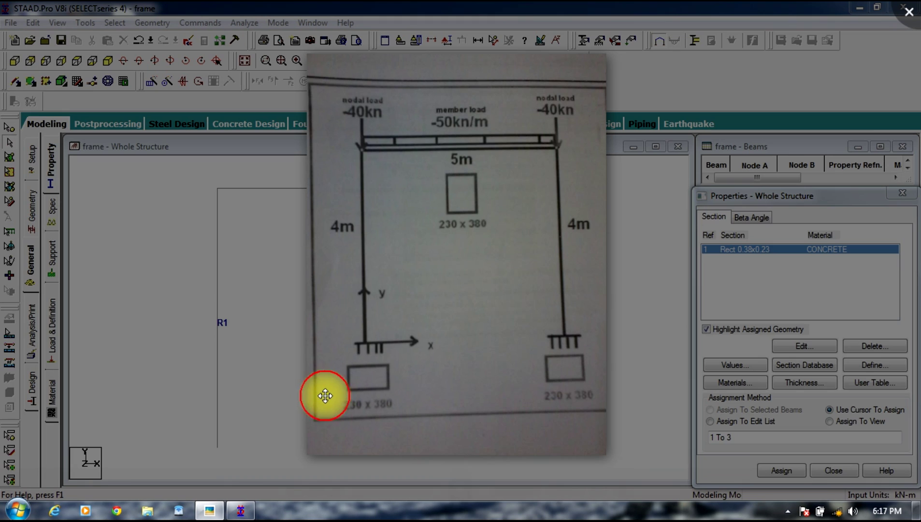
mouse_move(394, 335)
mouse_down()
mouse_move(370, 329)
mouse_move(378, 333)
mouse_up()
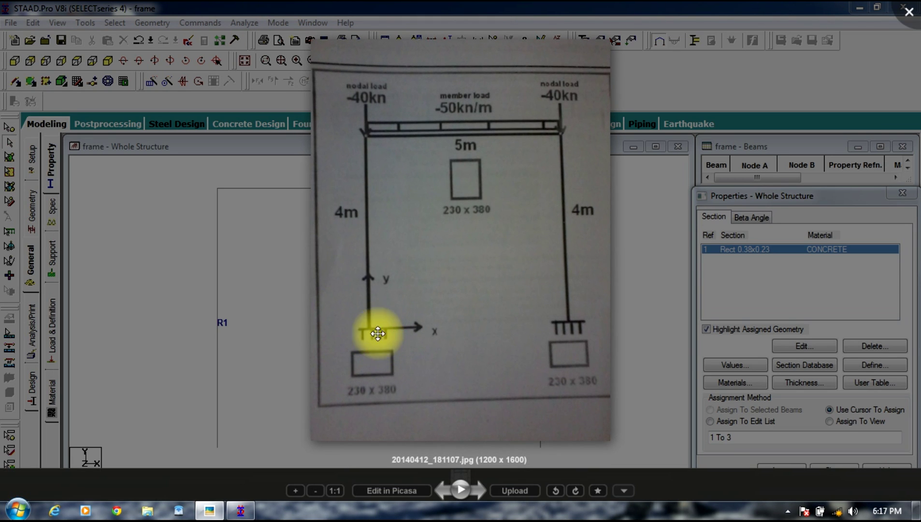
click(220, 180)
click(461, 6)
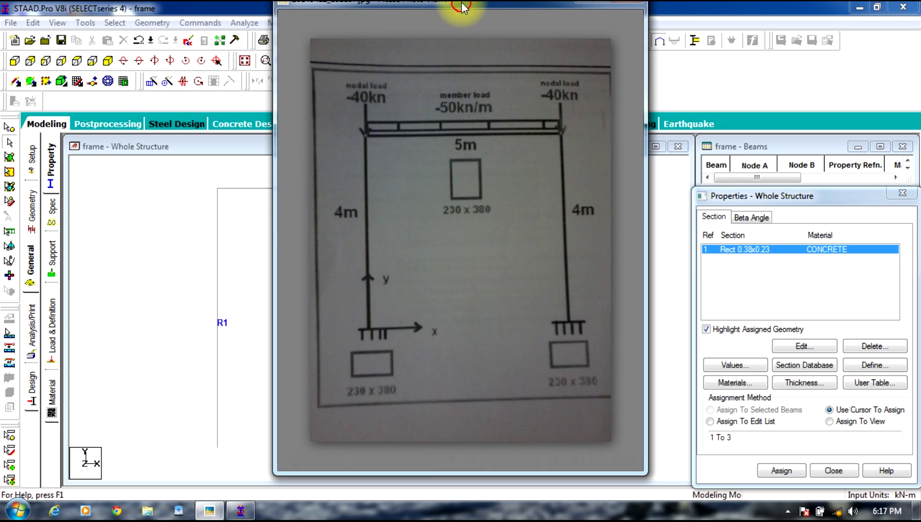
mouse_move(461, 6)
mouse_down()
mouse_move(476, 30)
mouse_move(471, 10)
mouse_up()
mouse_move(431, 370)
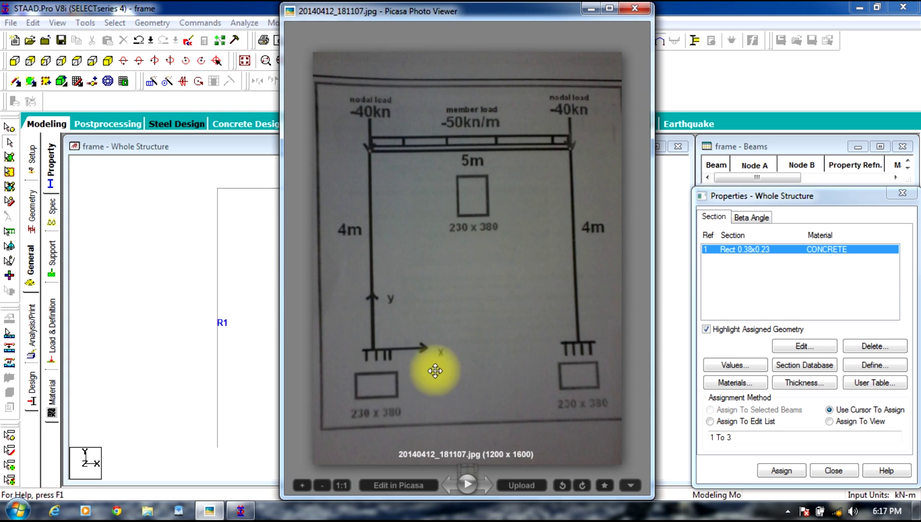
click(592, 9)
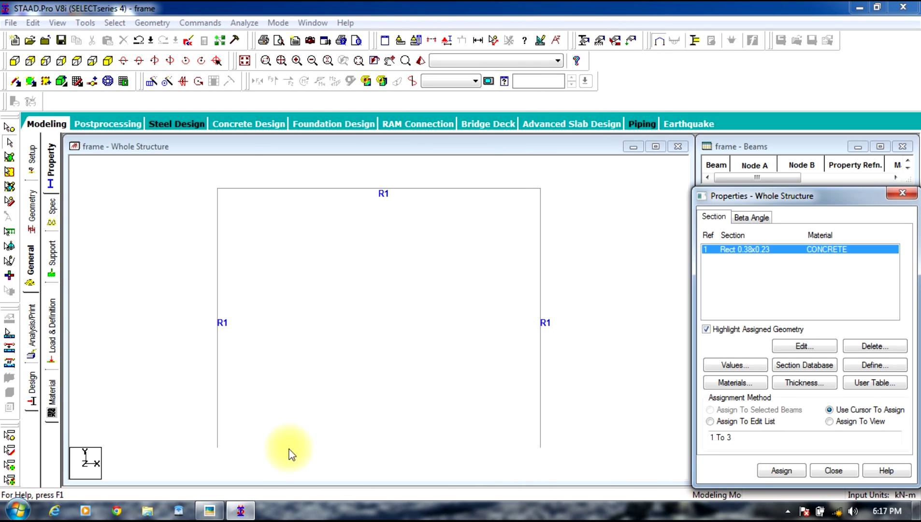
Step: Create a fixed support type as Support 2
click(51, 255)
click(806, 372)
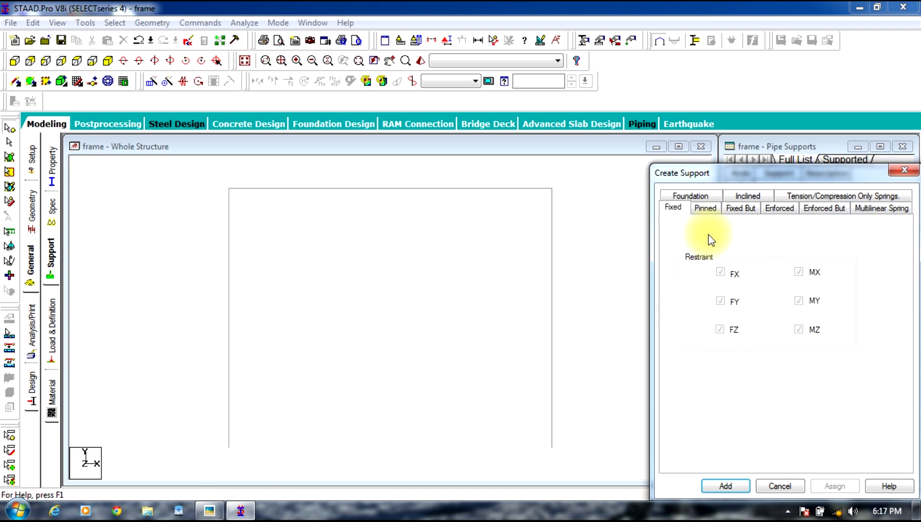
click(742, 488)
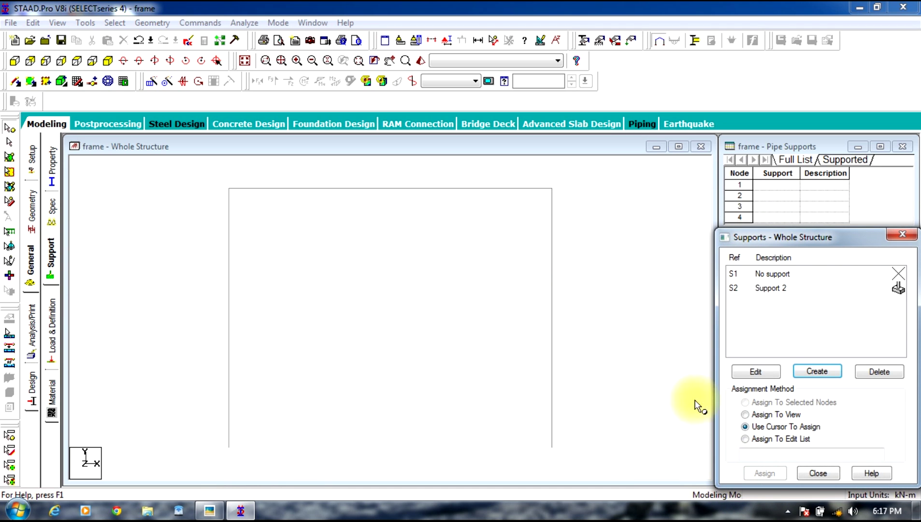
Step: Assign the fixed Support 2 to base nodes 1 and 4
click(755, 289)
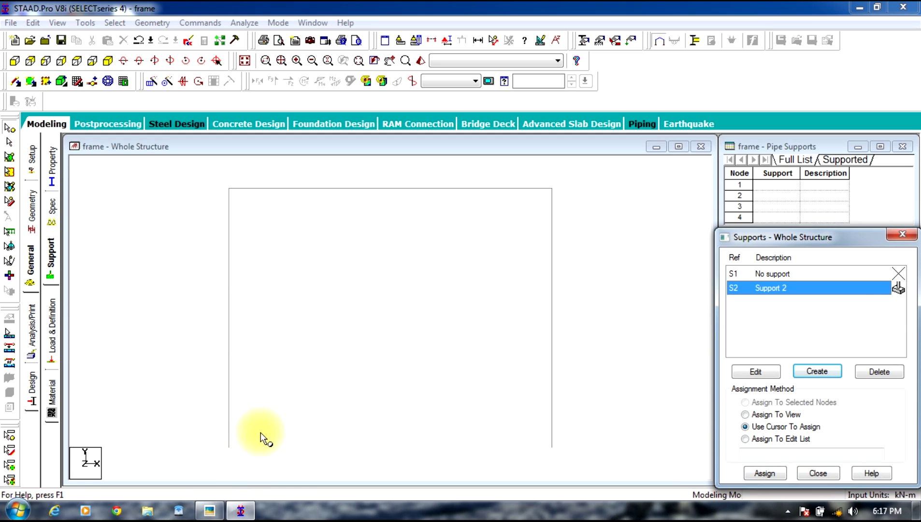
drag(610, 429, 191, 468)
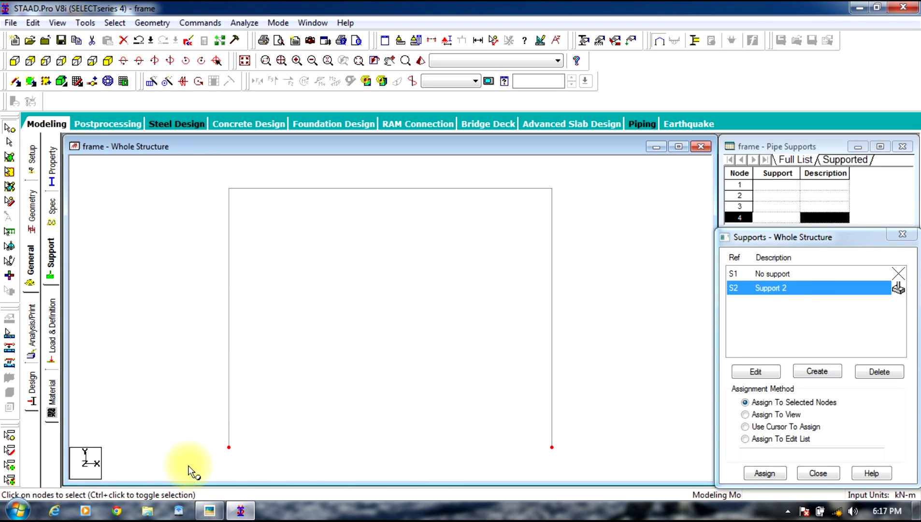
click(773, 475)
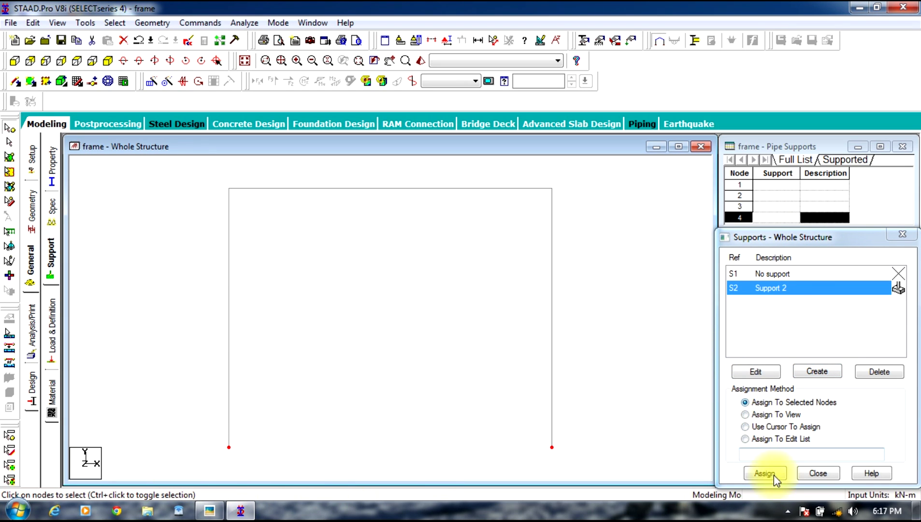
click(764, 473)
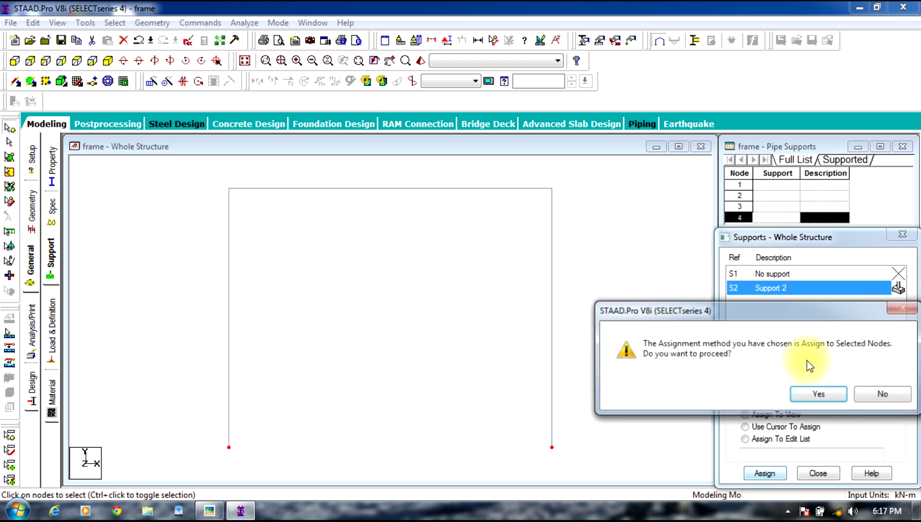
click(827, 395)
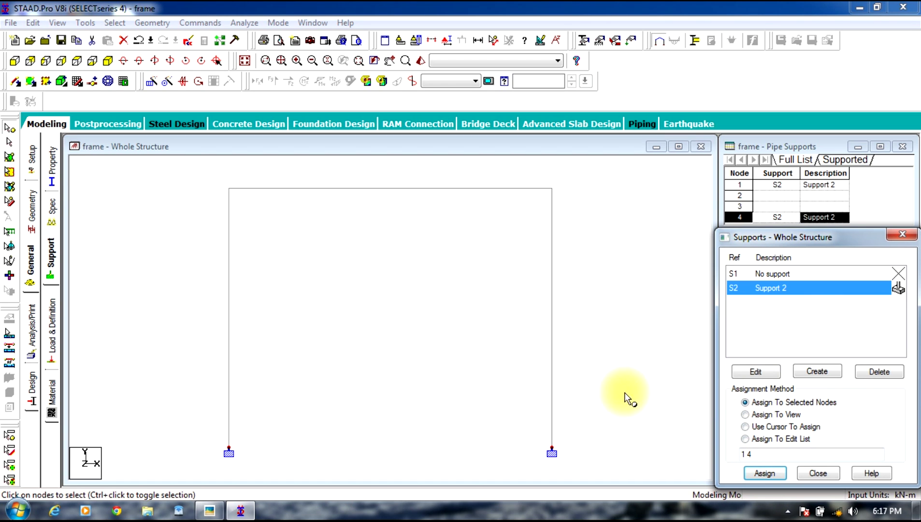
click(51, 328)
Step: Create primary LOAD CASE 1
click(764, 169)
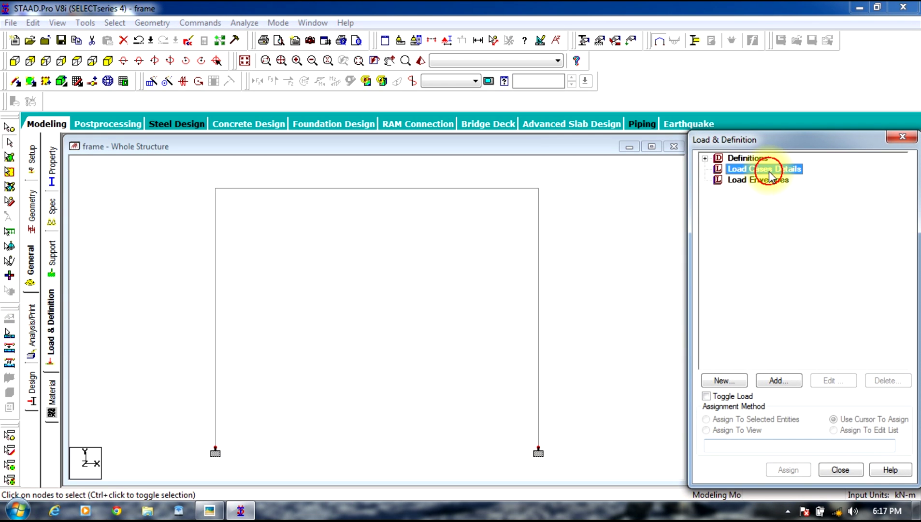
click(780, 381)
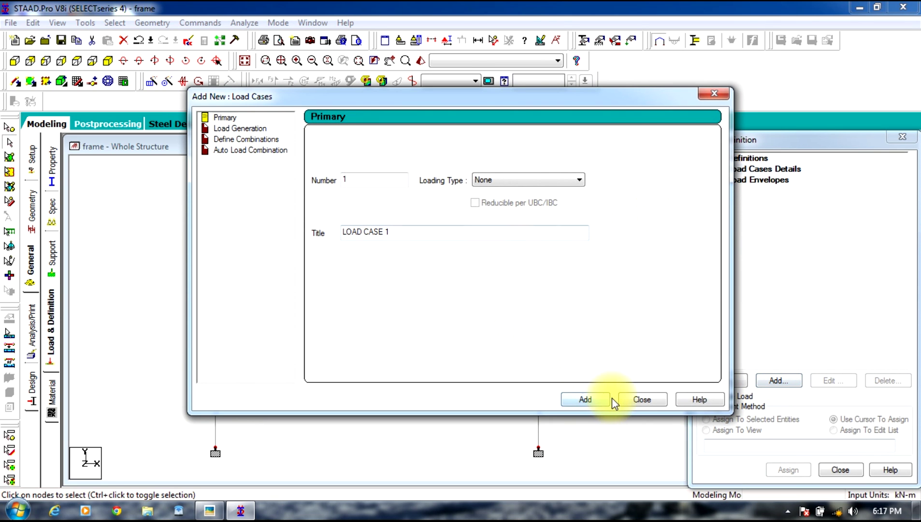
click(596, 398)
click(643, 400)
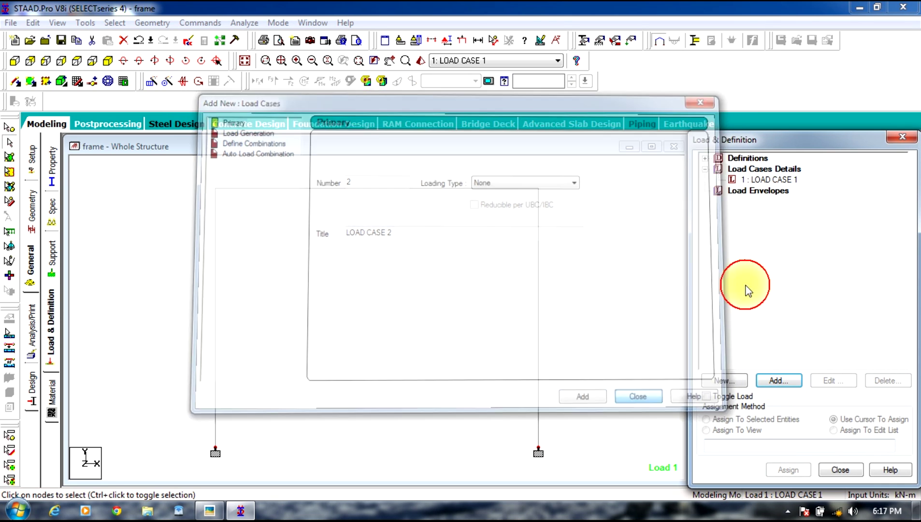
Step: Add a nodal load of Fy -40 kN to Load Case 1
click(778, 380)
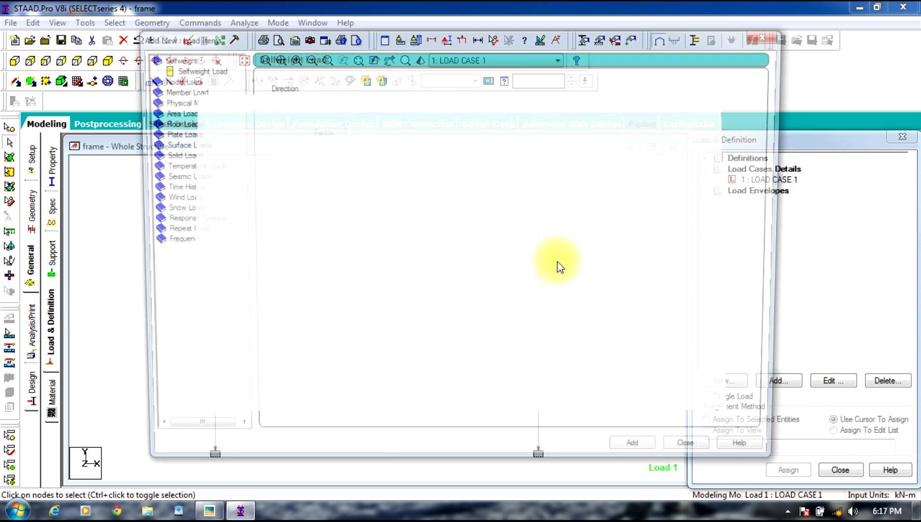
click(209, 510)
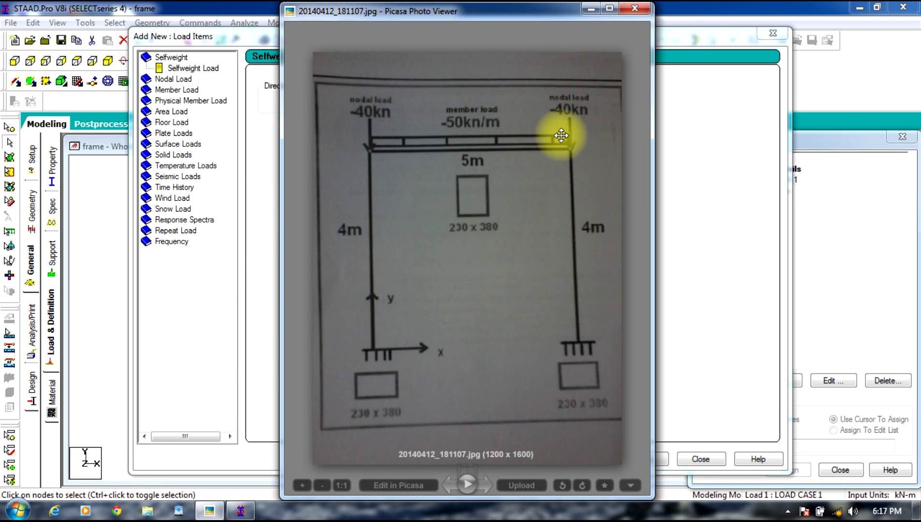
click(589, 10)
click(173, 79)
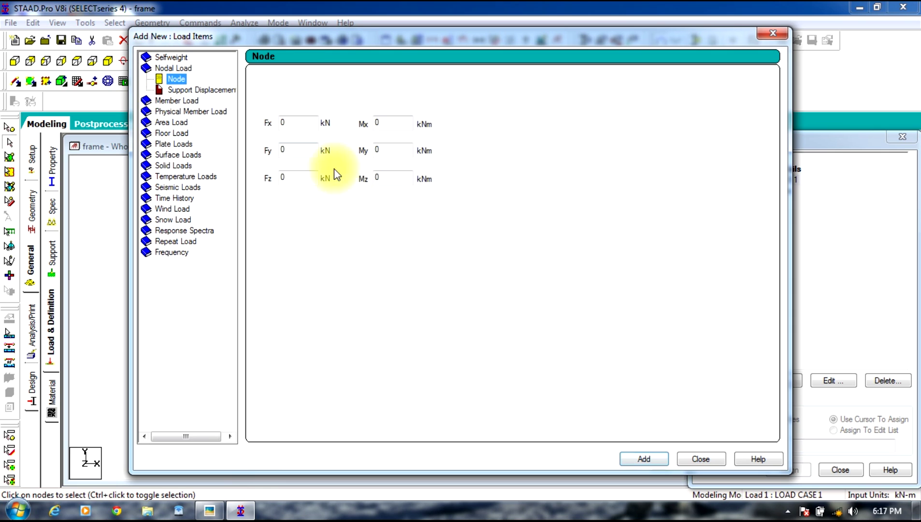
double_click(299, 150)
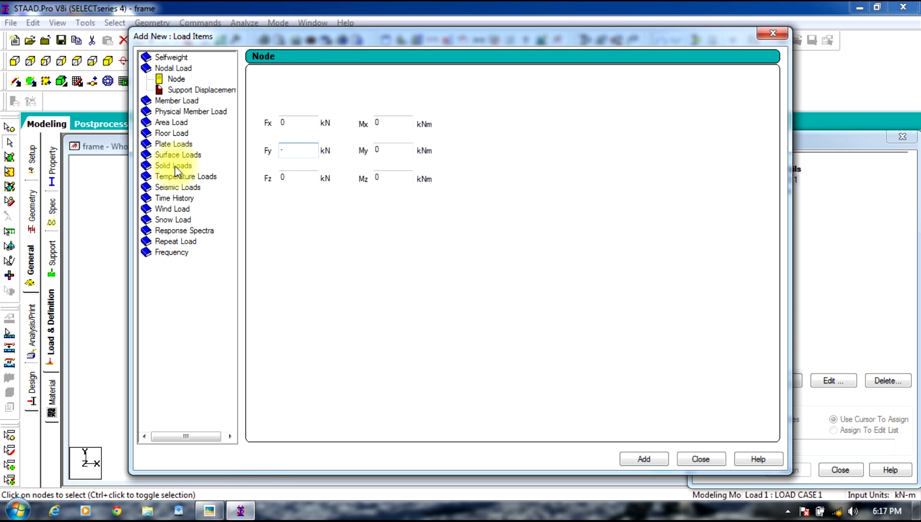
click(644, 459)
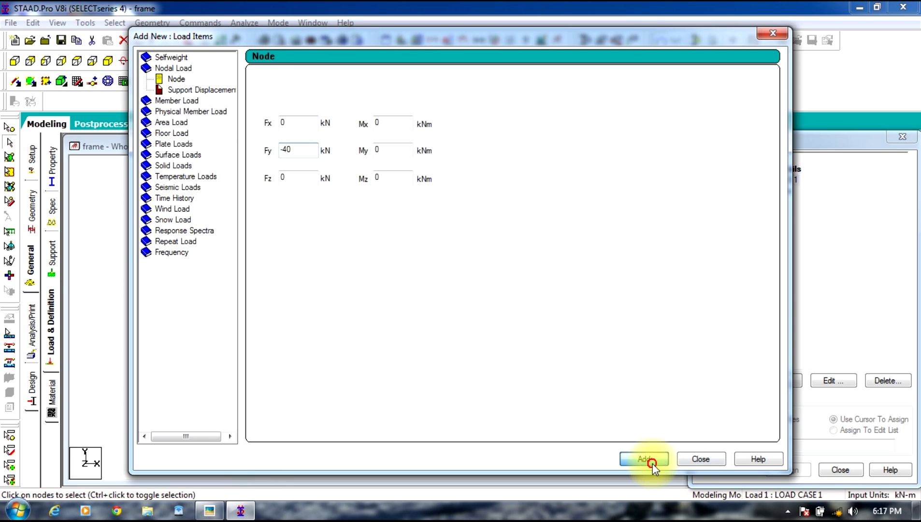
Step: Add a uniform member load of W1 -50 kN/m in GY
click(163, 102)
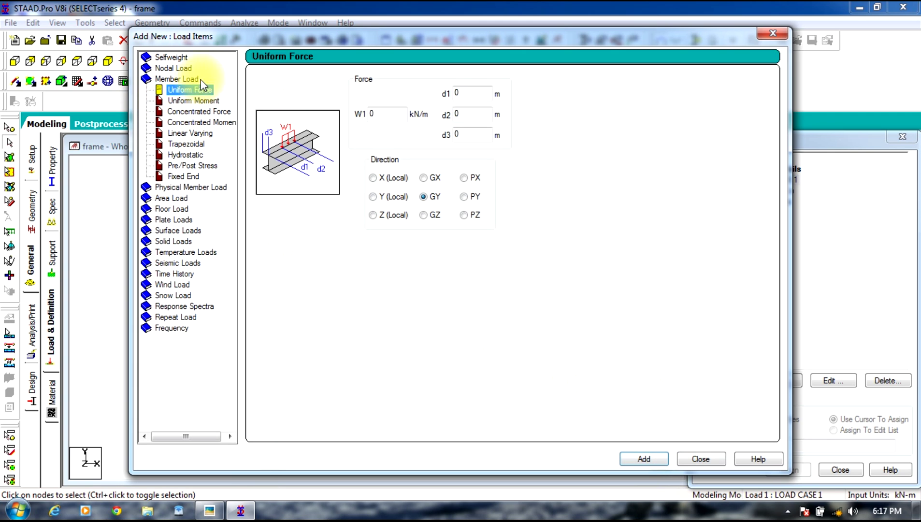
double_click(386, 114)
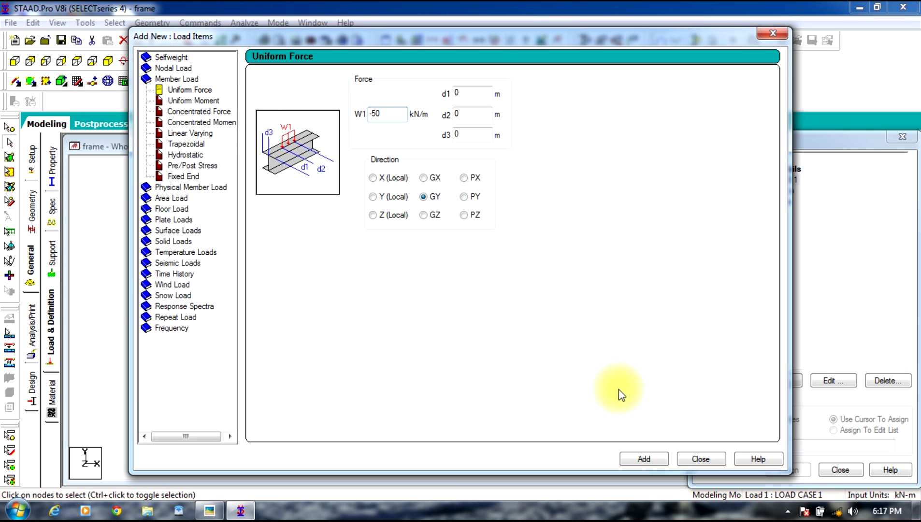
click(656, 459)
Step: Apply the FY -40 kN nodal load to top nodes 2 and 3
click(700, 458)
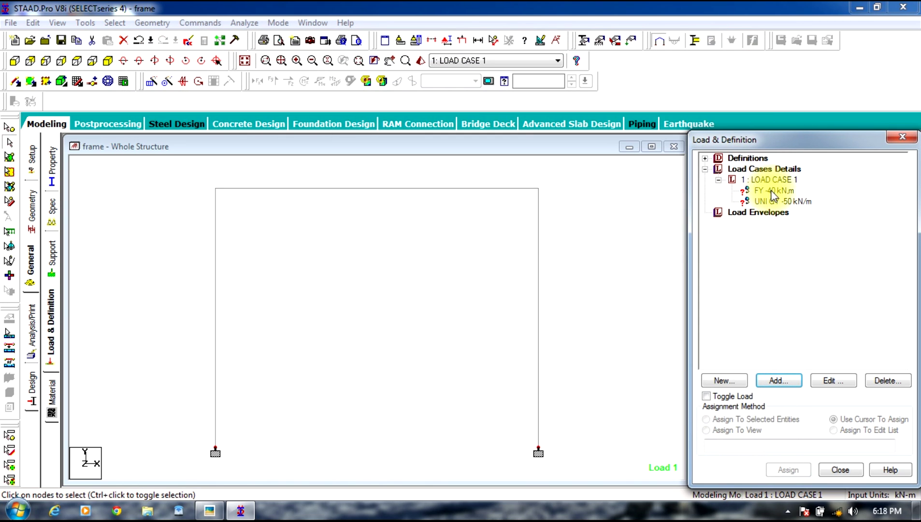
click(773, 192)
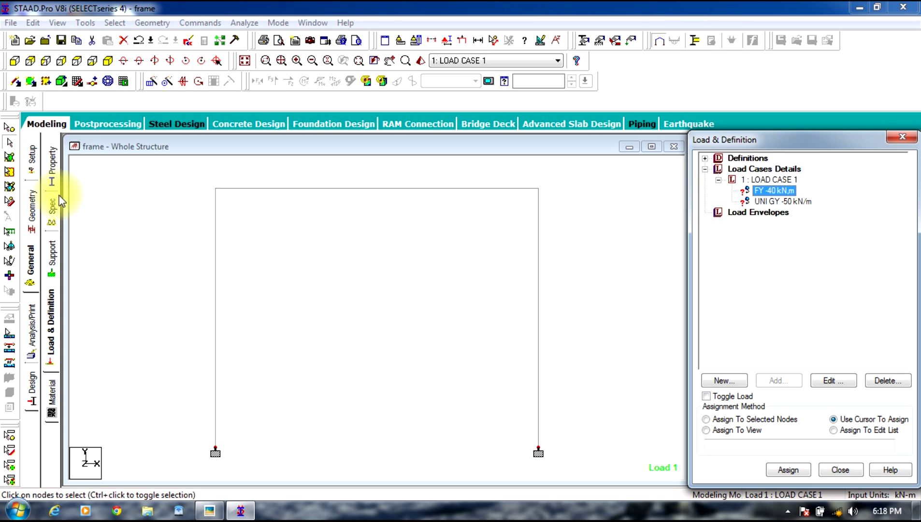
click(9, 127)
drag(574, 169, 146, 226)
click(759, 419)
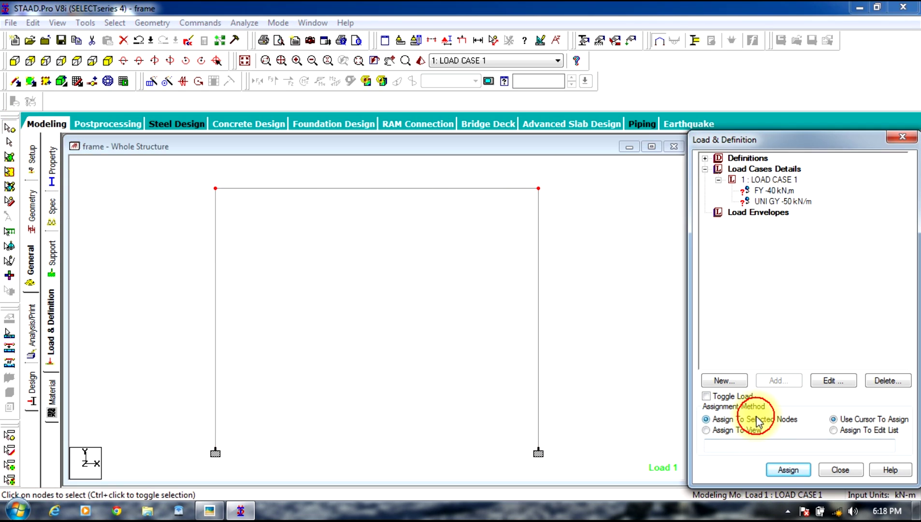
click(787, 469)
click(810, 347)
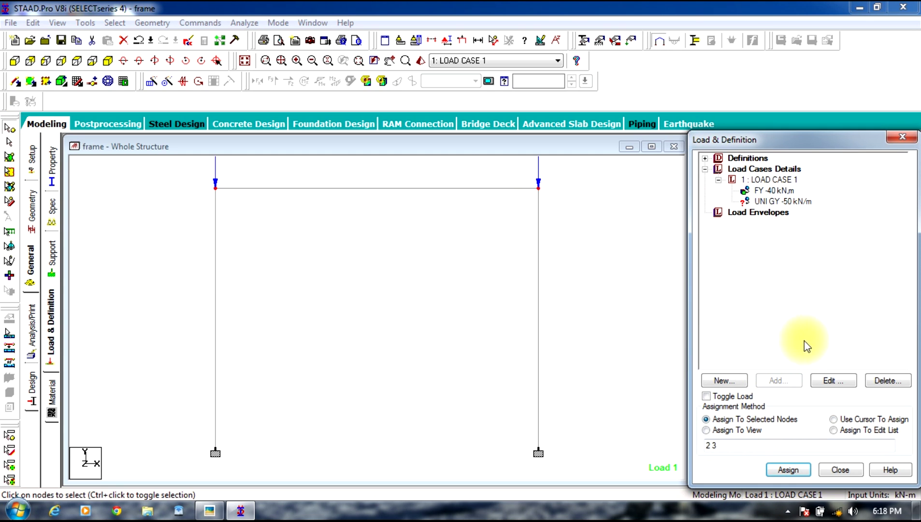
click(457, 43)
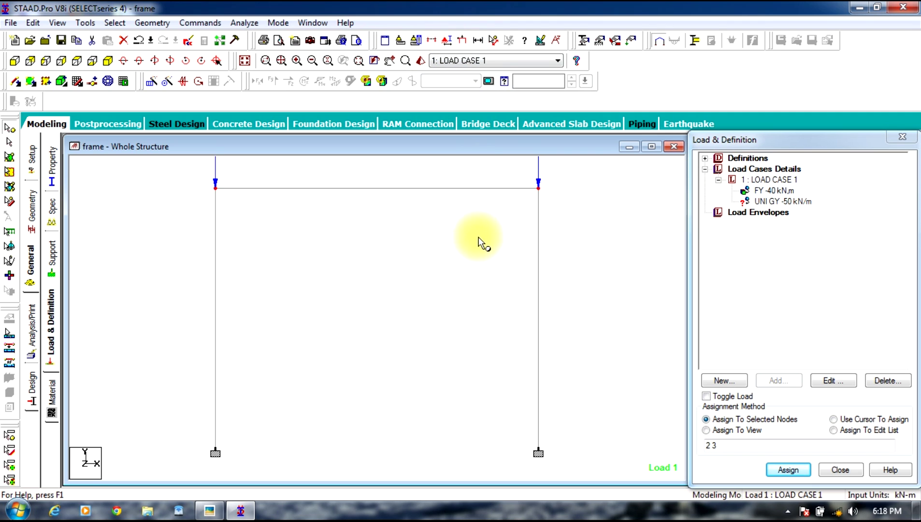
Step: Apply the UNI GY -50 kN/m load to top beam 2
click(769, 201)
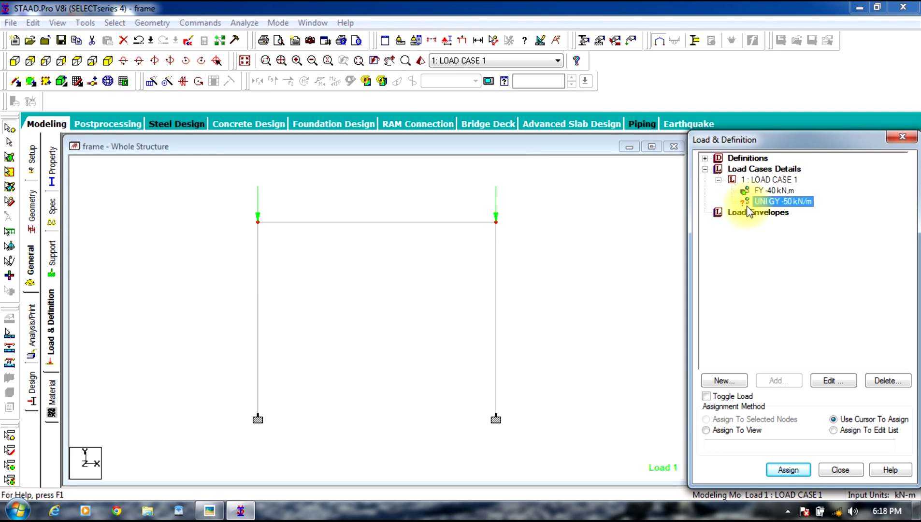
click(9, 142)
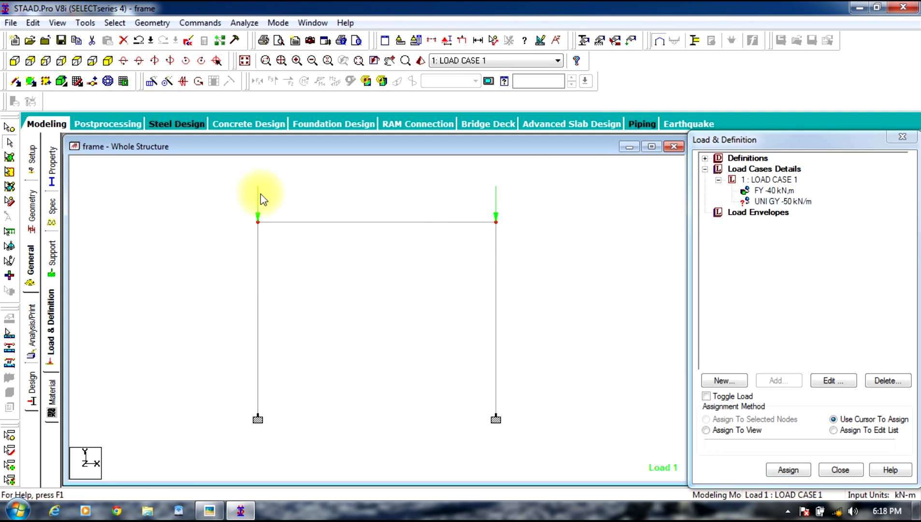
click(417, 221)
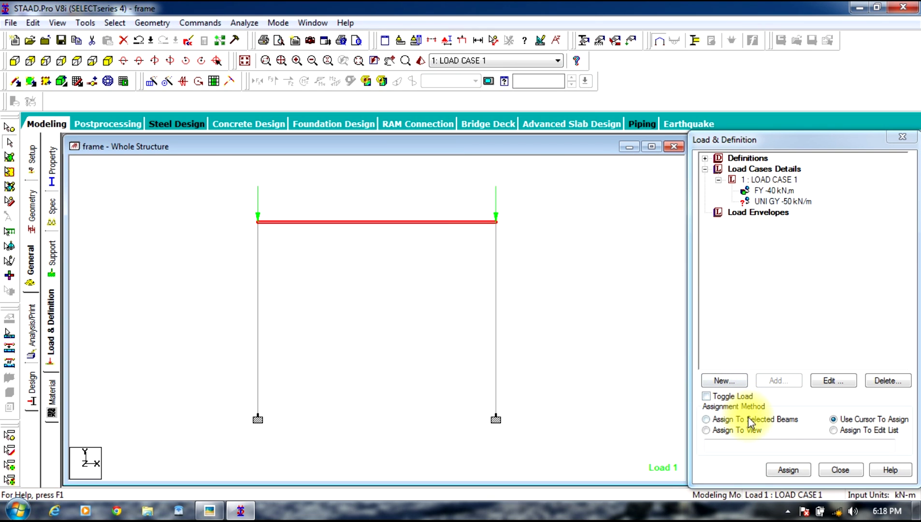
click(752, 419)
click(788, 469)
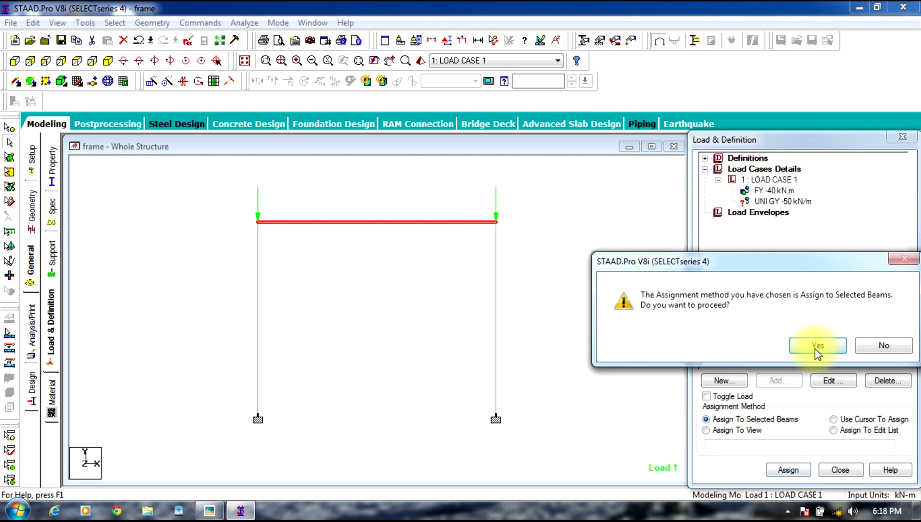
click(816, 346)
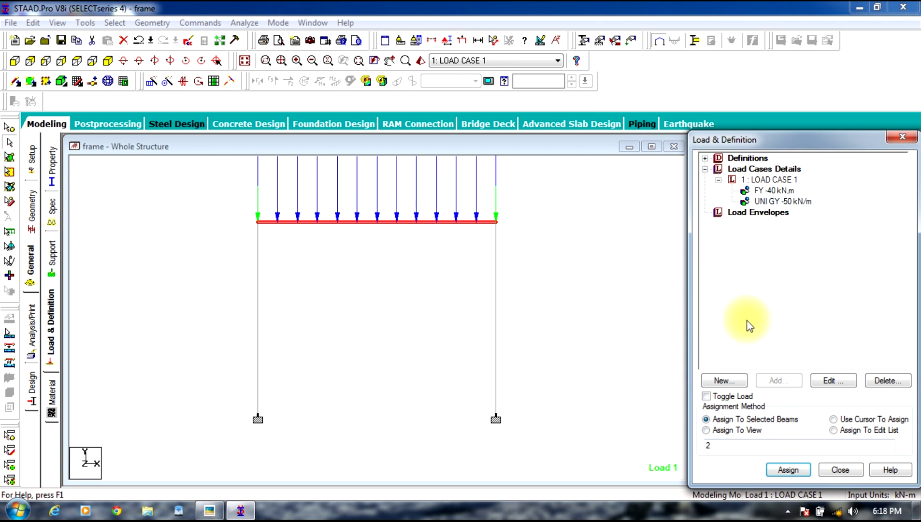
Step: Add a Perform Analysis command, save frame.std and run the analysis
click(466, 43)
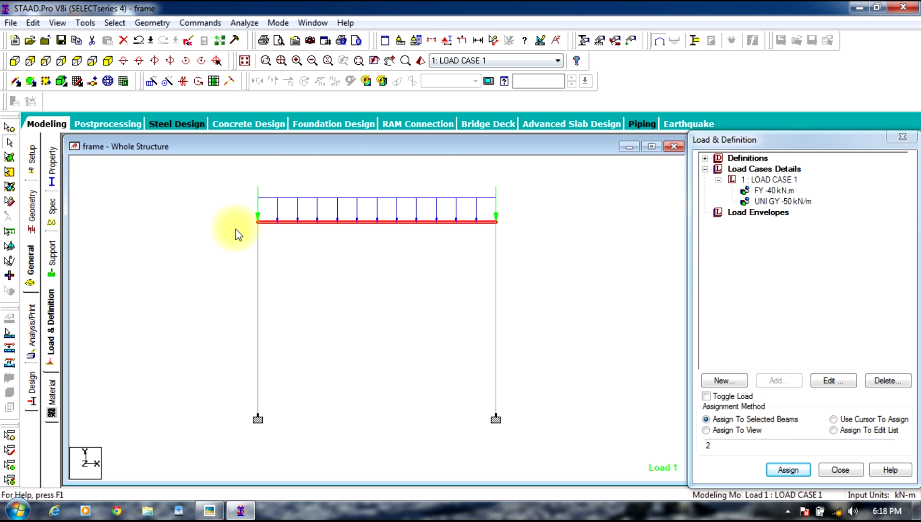
click(34, 340)
click(419, 400)
click(537, 400)
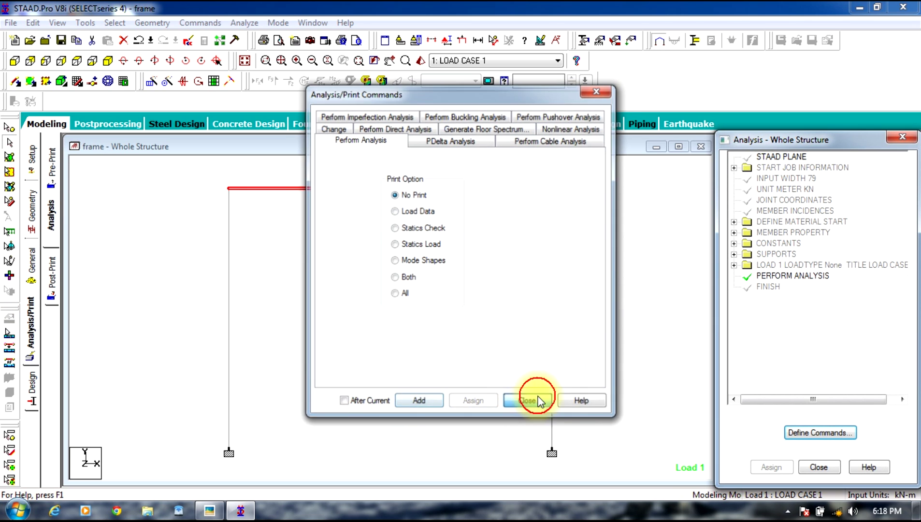
click(244, 22)
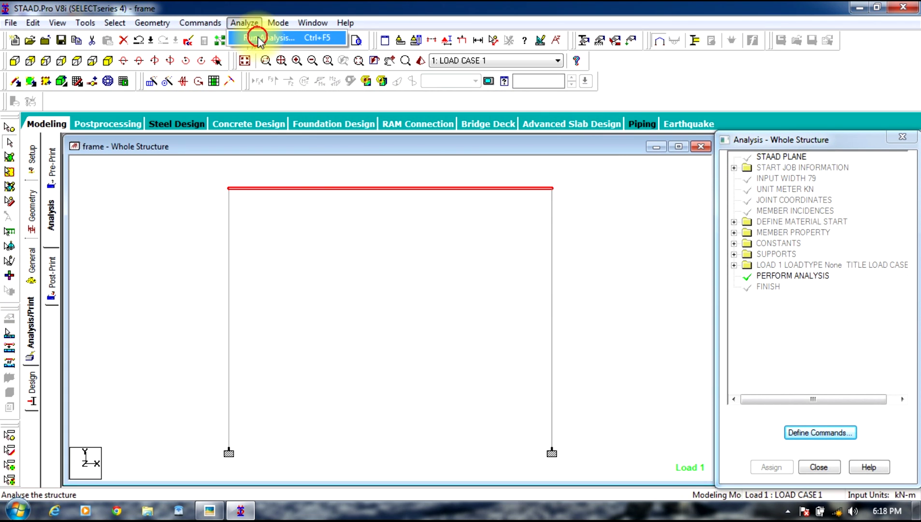
click(258, 39)
click(384, 277)
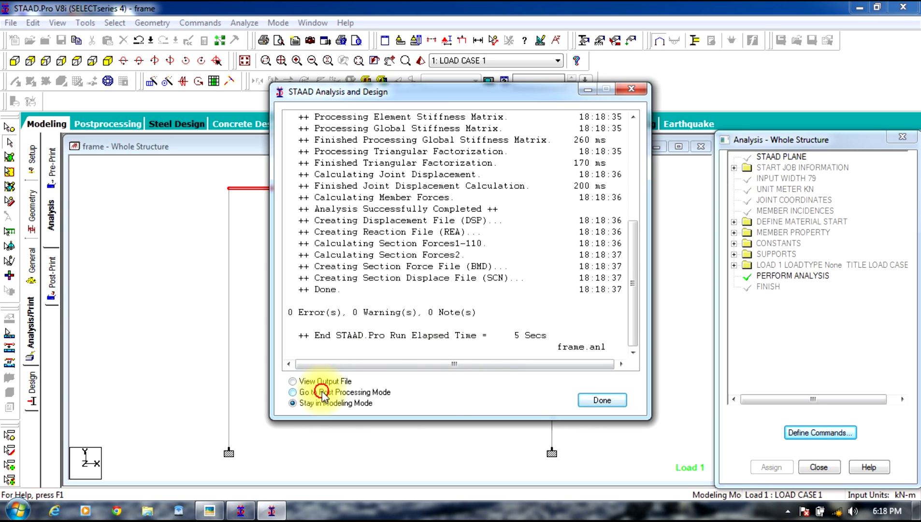
Step: Show Load Case 1 results with the frame's deflected shape in a maximized structure view
click(585, 400)
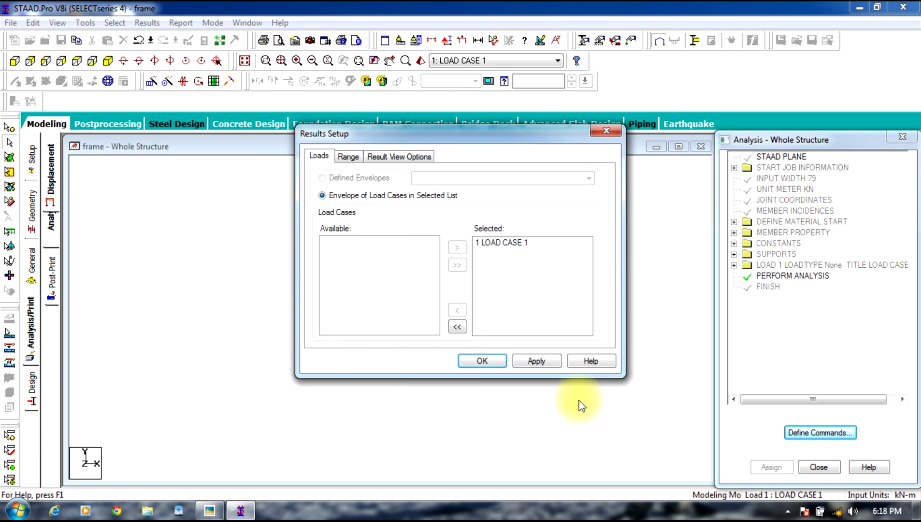
click(474, 361)
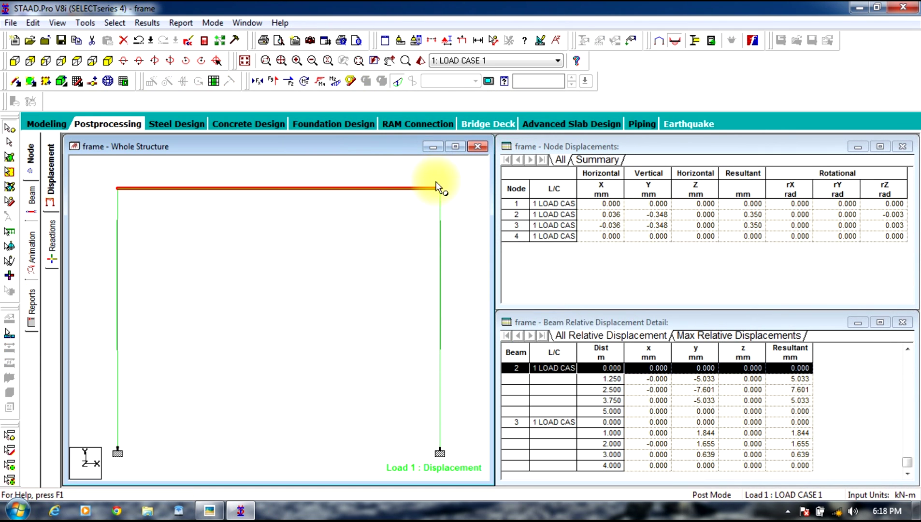
click(449, 150)
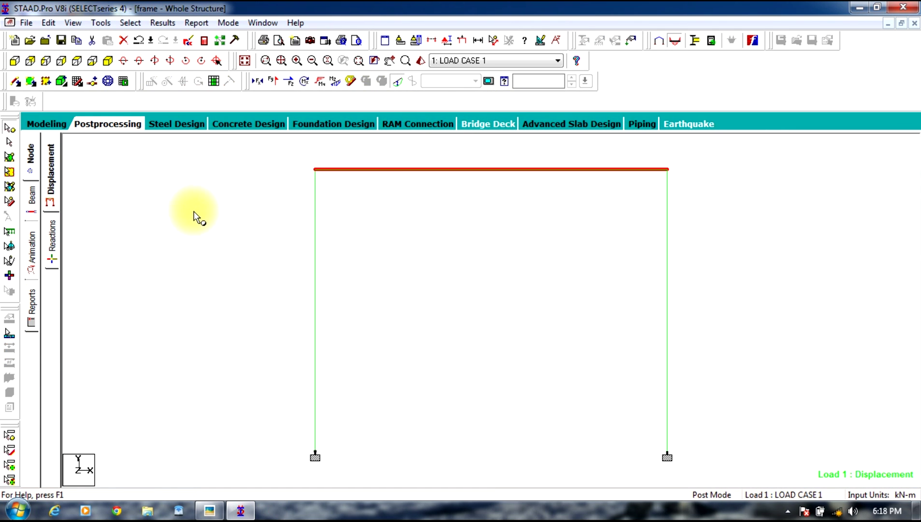
click(396, 83)
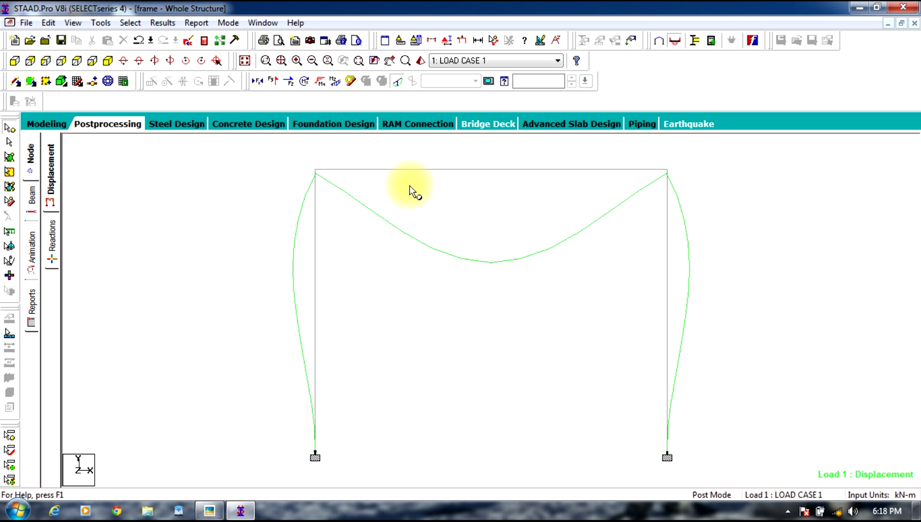
Step: Hide the deflected shape and view the Mz and My bending and Mx torsion diagrams in turn
click(399, 84)
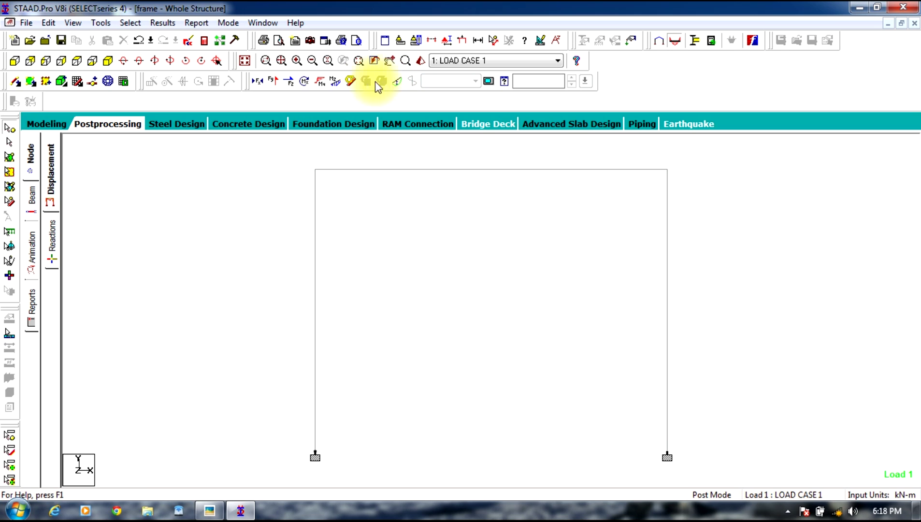
click(335, 82)
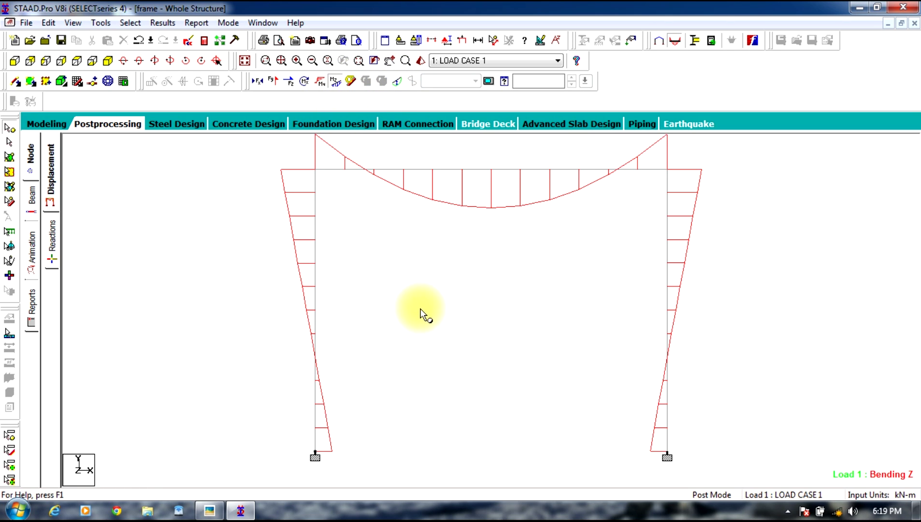
click(319, 82)
click(336, 83)
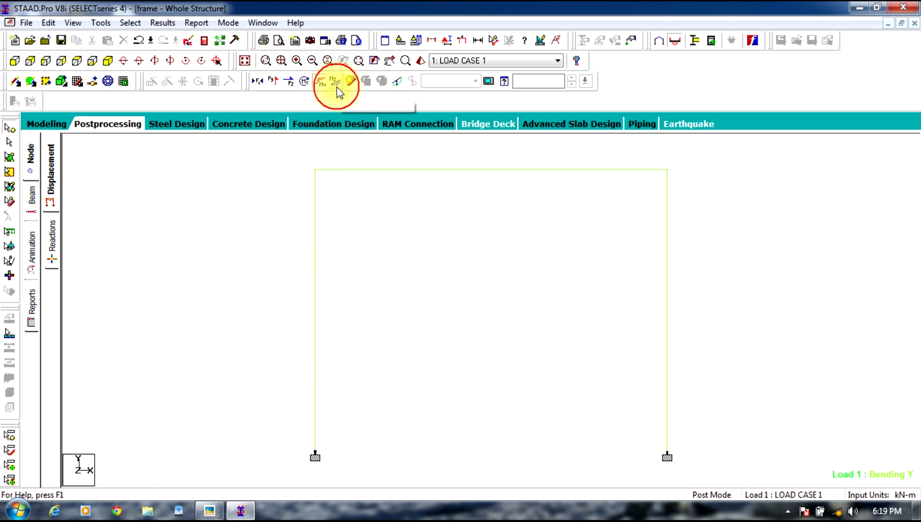
click(304, 82)
click(319, 82)
click(304, 82)
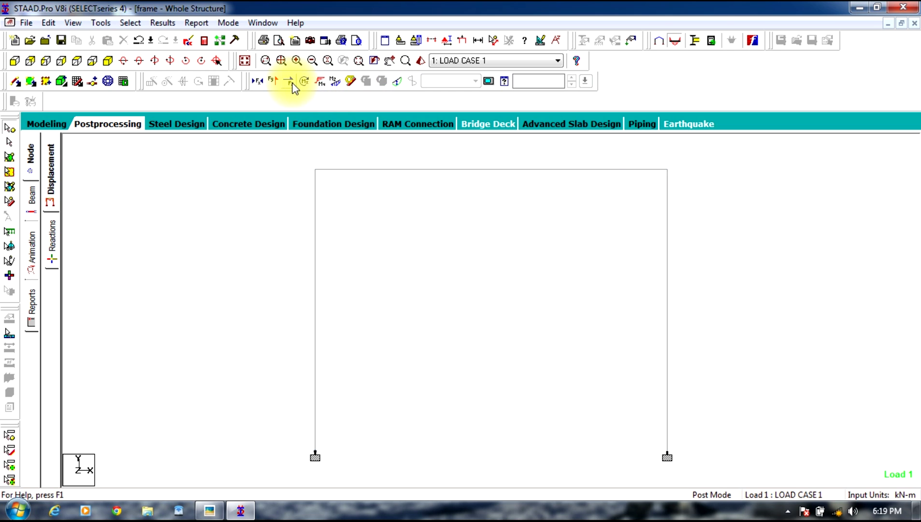
Step: Step through the Fz and Fy shear and Fx axial force diagrams, clearing each afterwards
click(288, 81)
click(290, 83)
click(272, 82)
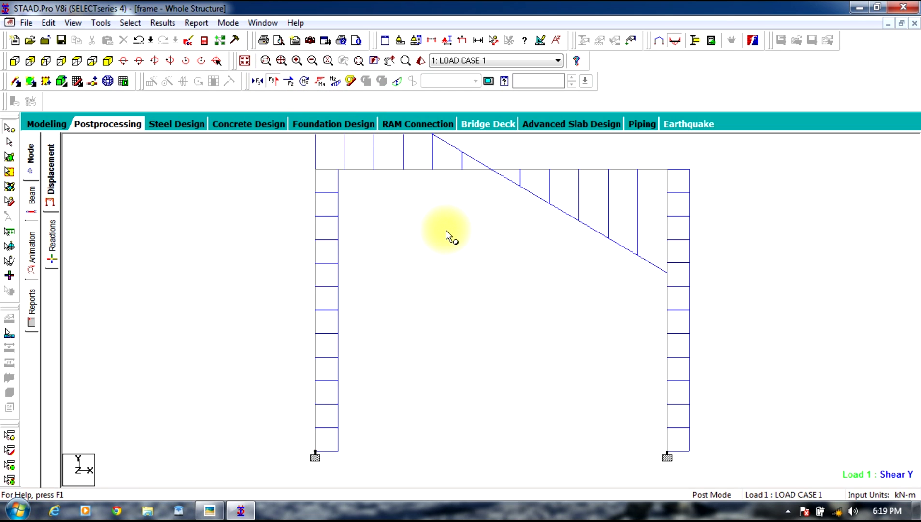
scroll(452, 236, down, 1)
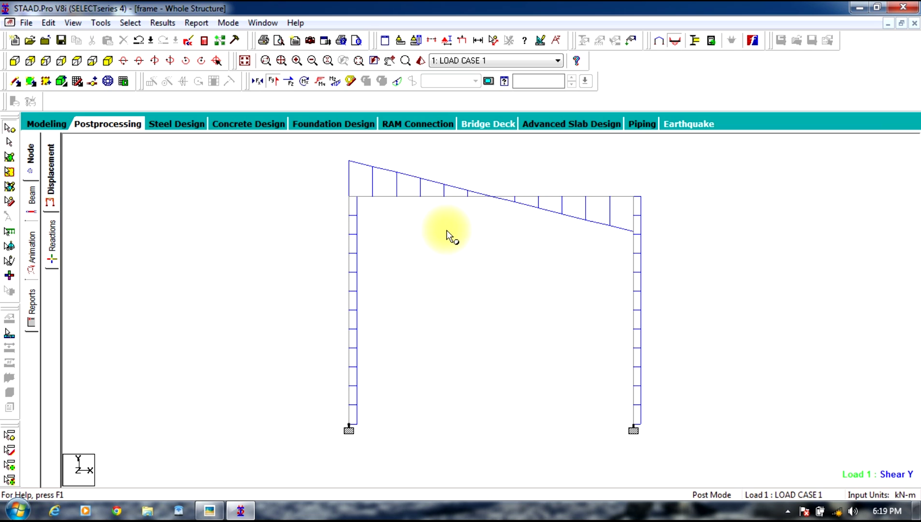
click(268, 82)
click(264, 79)
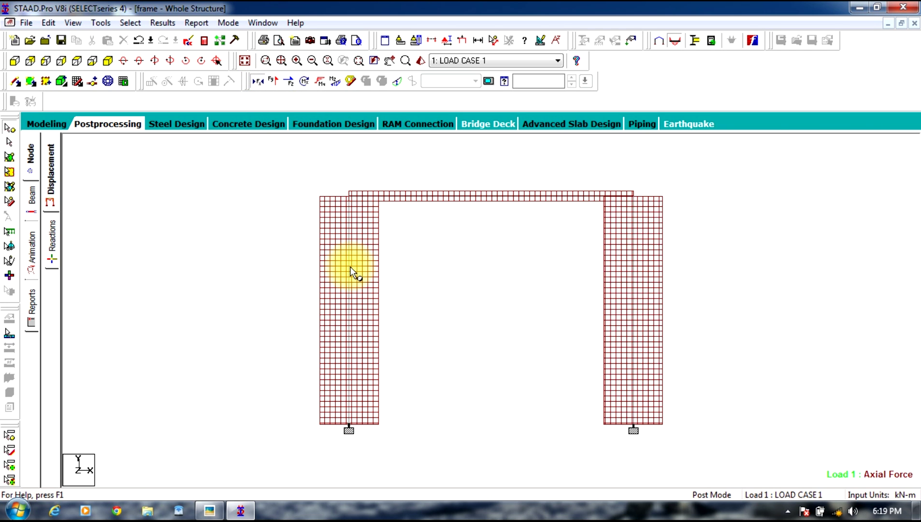
click(259, 82)
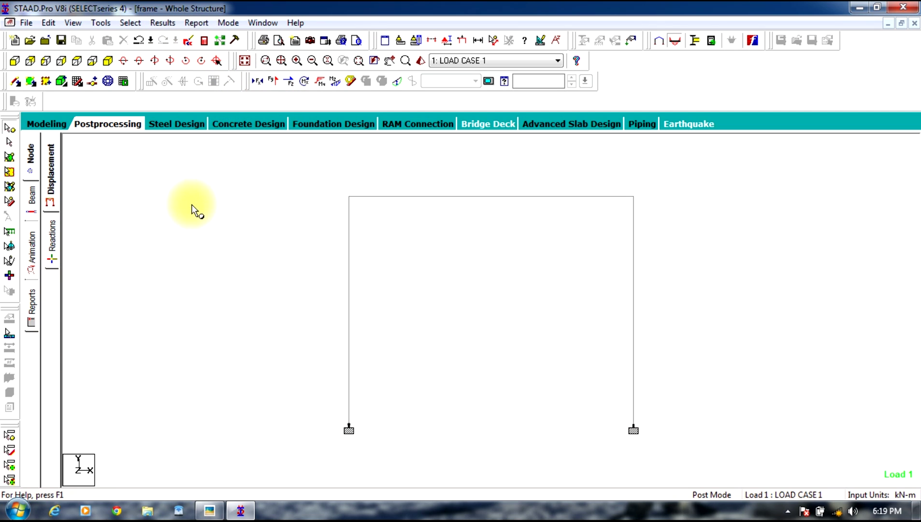
Step: Label the deflected frame with its maximum resultant displacements, 7.949 mm and 1.937 mm
click(372, 84)
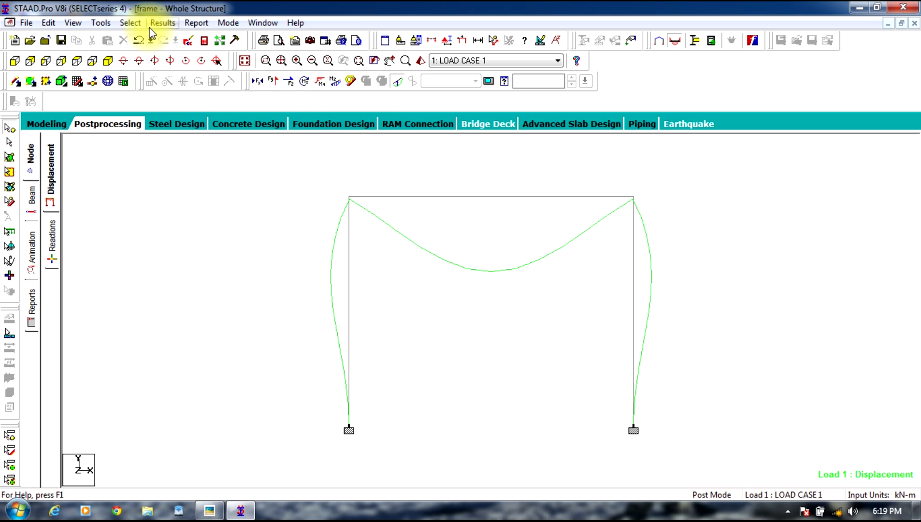
click(163, 22)
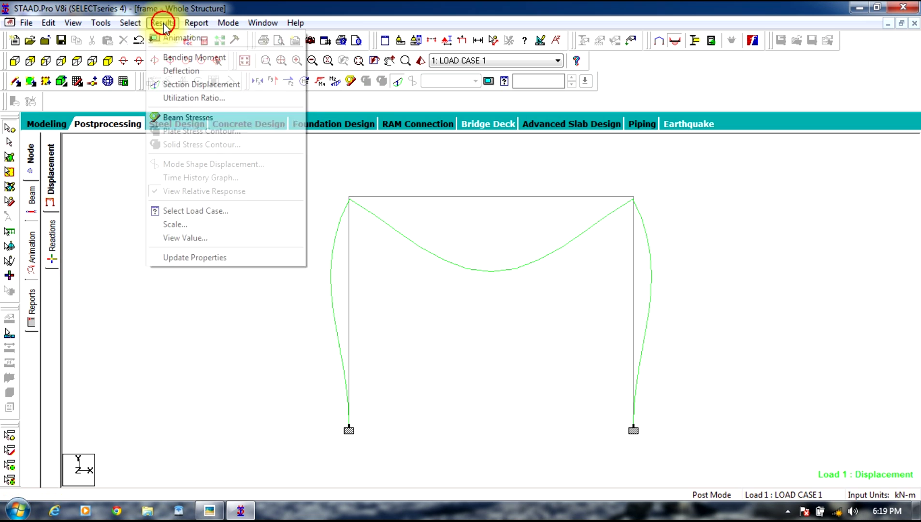
click(186, 242)
click(406, 154)
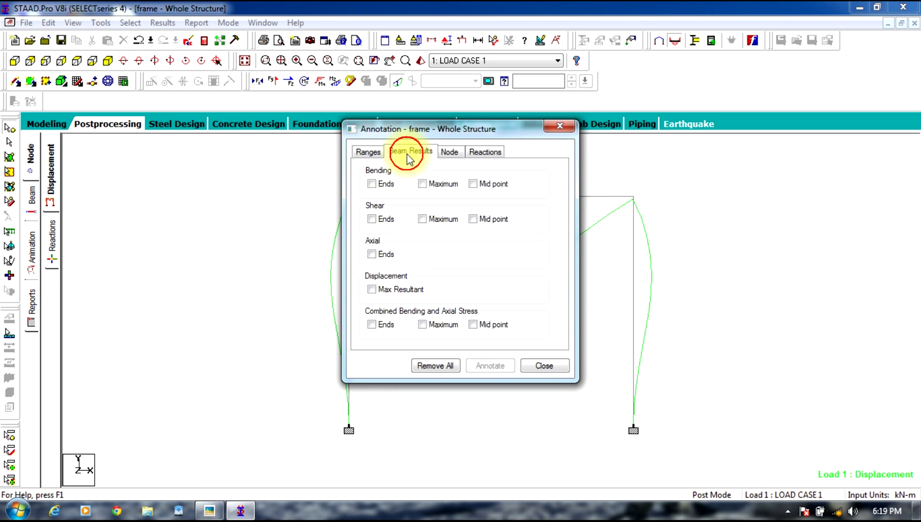
click(378, 290)
click(499, 370)
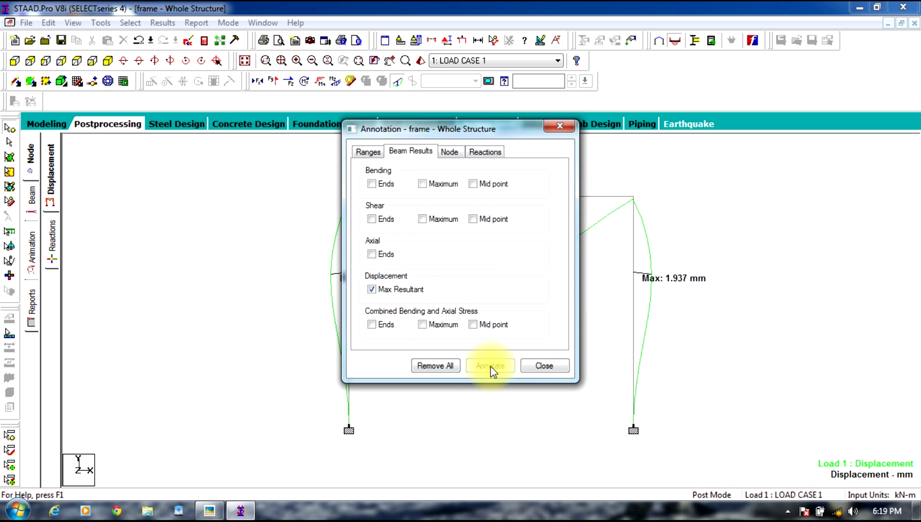
click(536, 367)
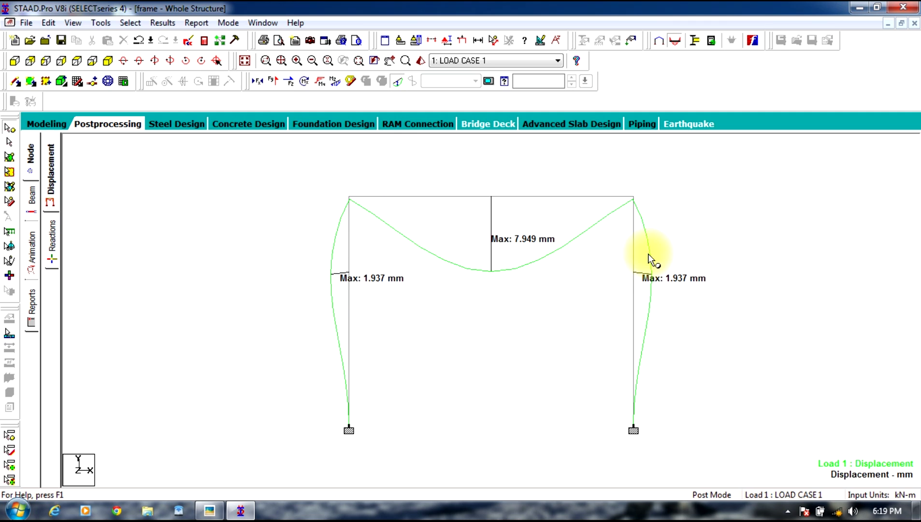
Step: Annotate the supports with global rX, rY, rZ reaction moments, showing MZ = ±36.124 kNm
click(394, 88)
click(394, 88)
click(165, 23)
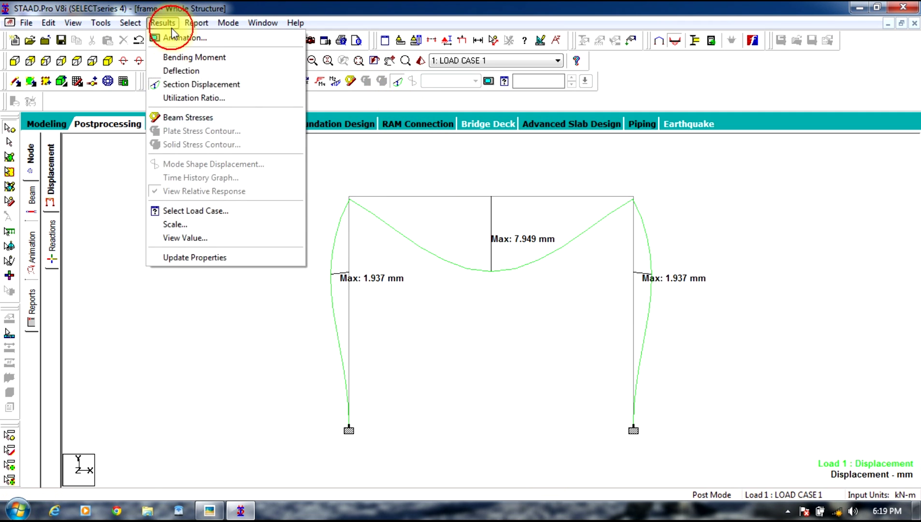
click(181, 237)
click(448, 151)
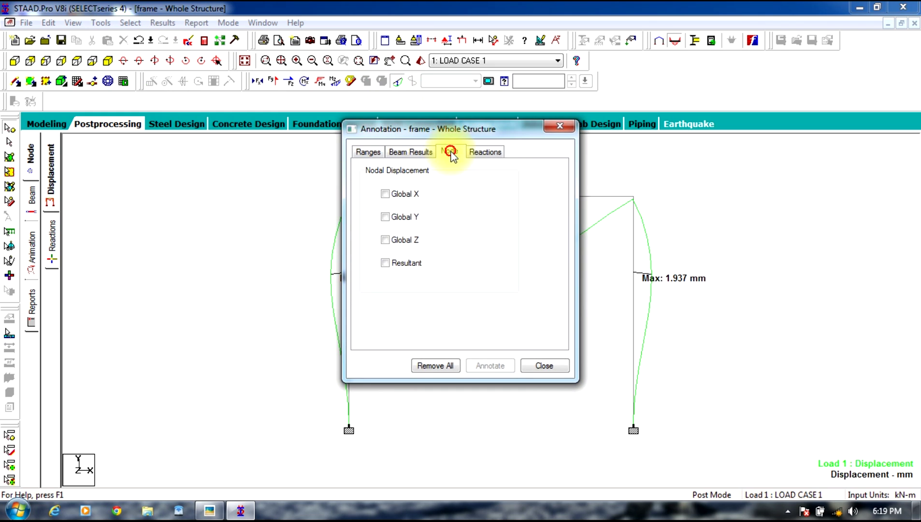
click(484, 152)
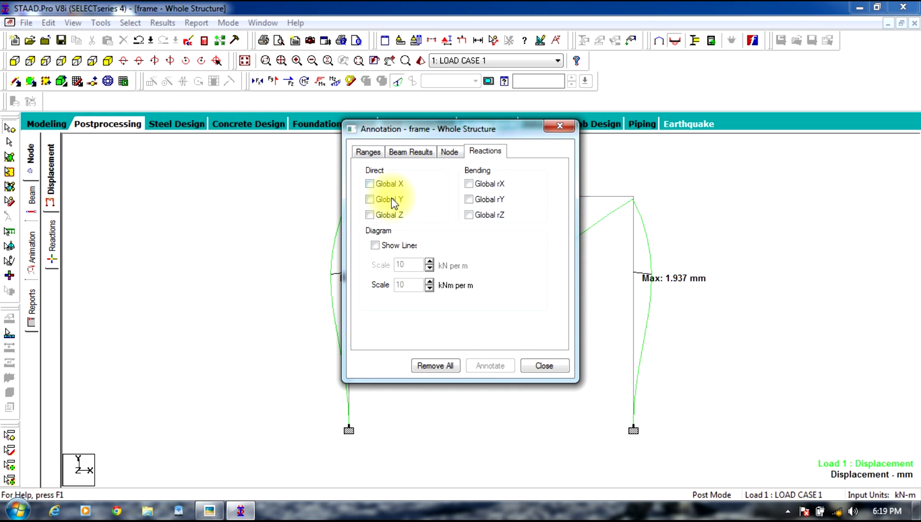
click(468, 184)
click(469, 199)
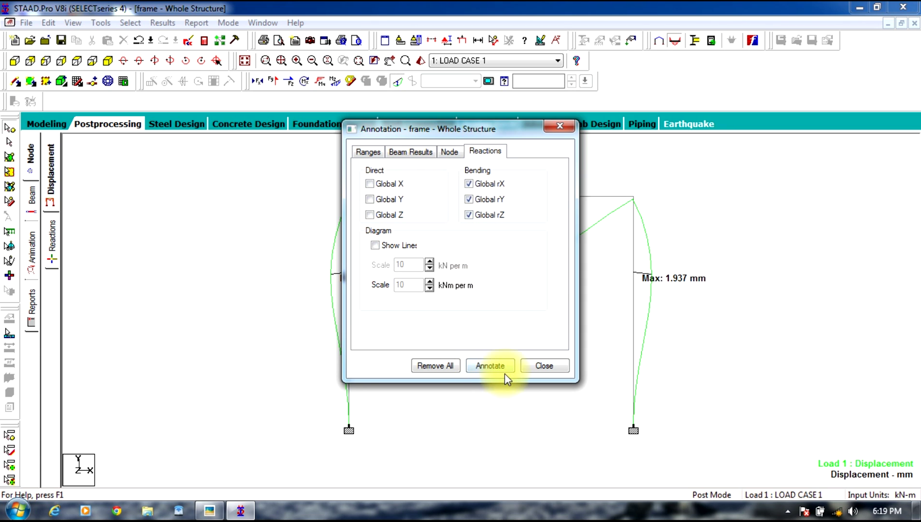
click(490, 366)
click(537, 370)
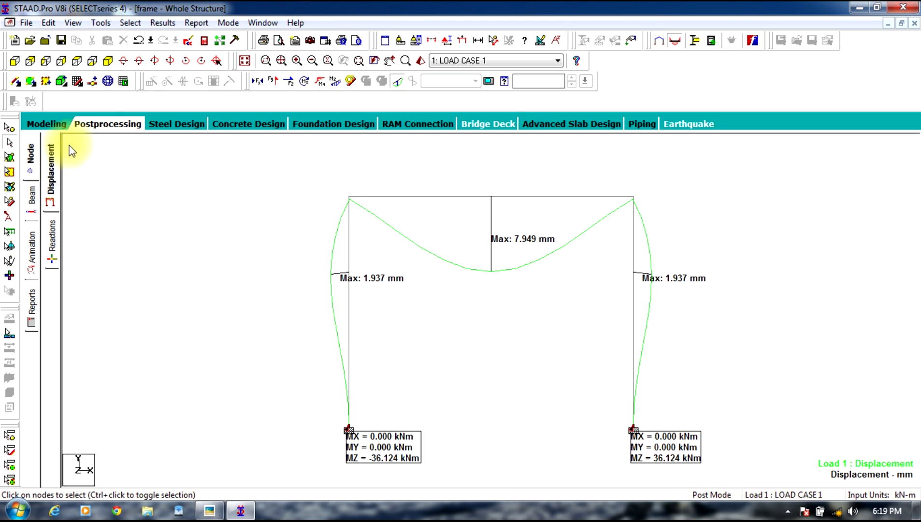
Step: Review the Reactions page tables in a maximized view, glance at Animation settings, then return to Modeling
click(51, 240)
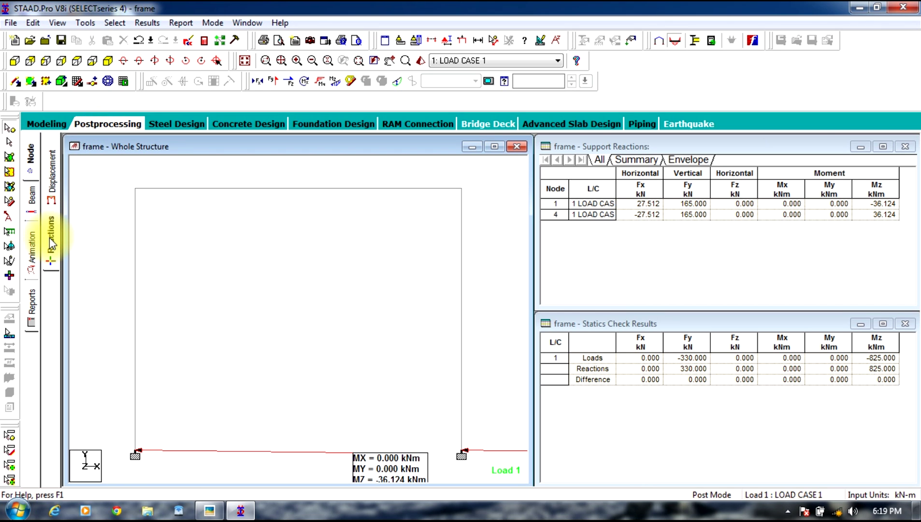
click(494, 146)
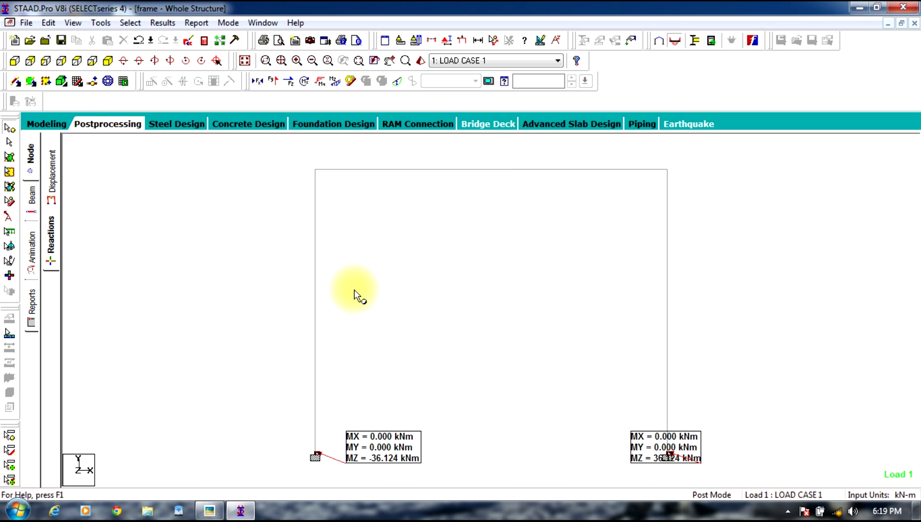
click(33, 263)
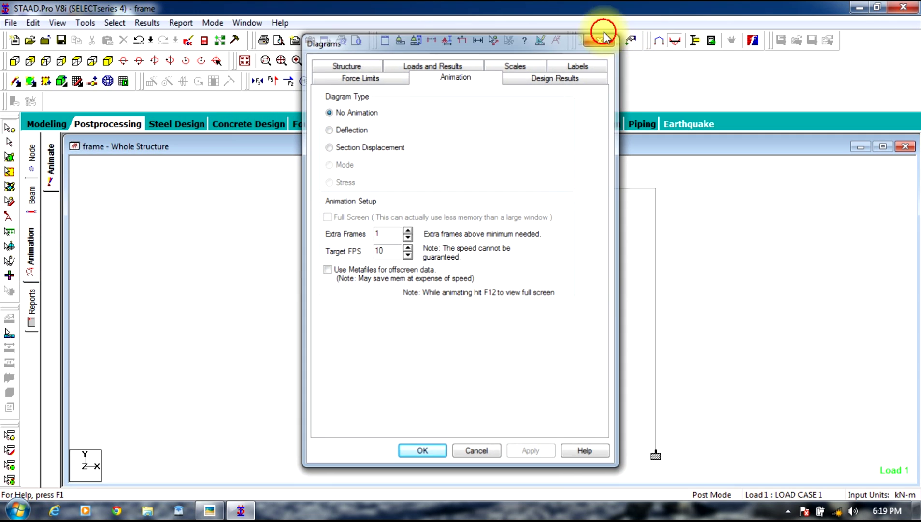
click(602, 38)
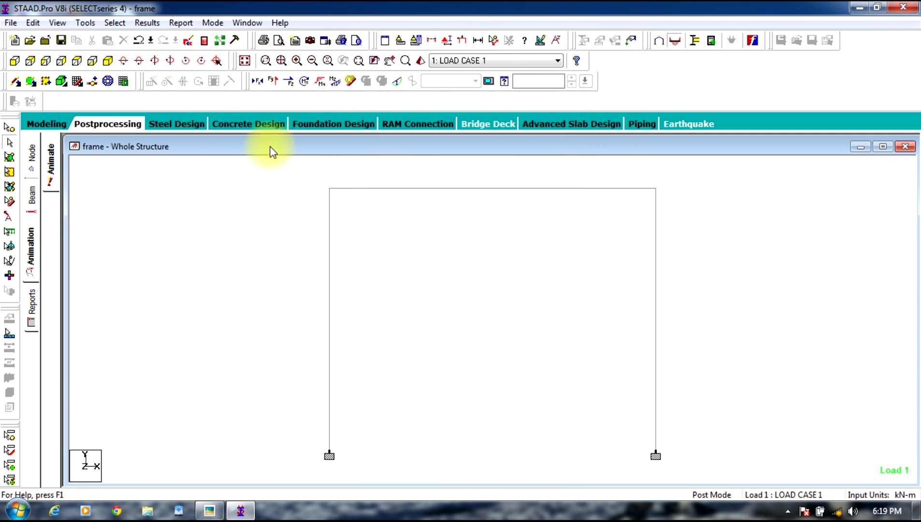
click(58, 124)
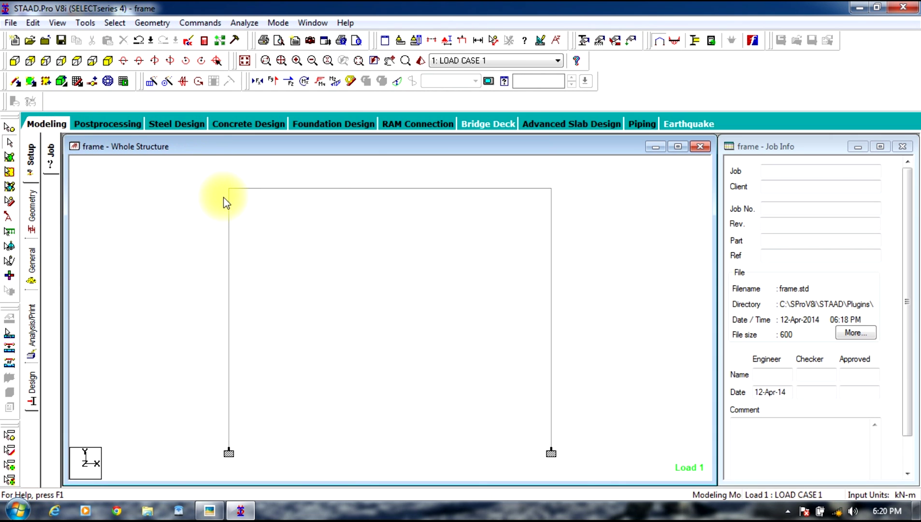